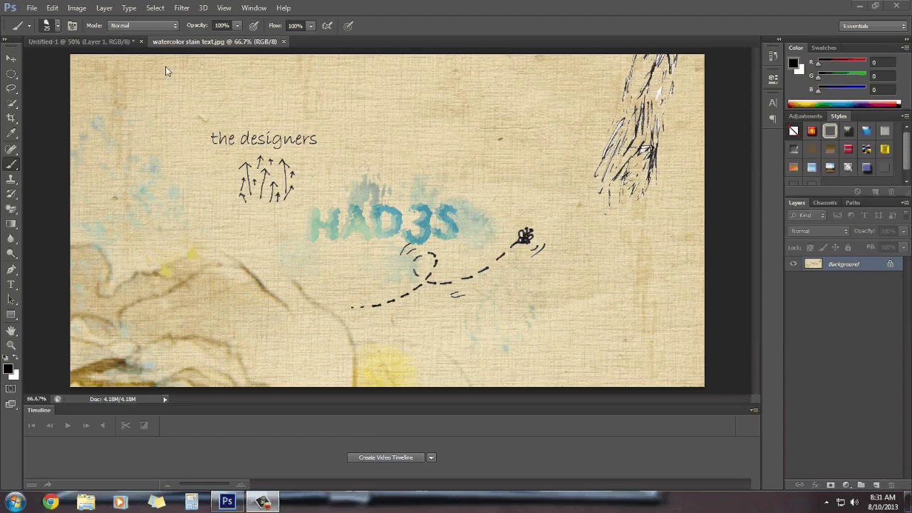
Step: Close watercolor stain text.jpg and add the text HAD3S on a new layer in a wide text box across the canvas
{"action": "left_click", "coordinate": [284, 42]}
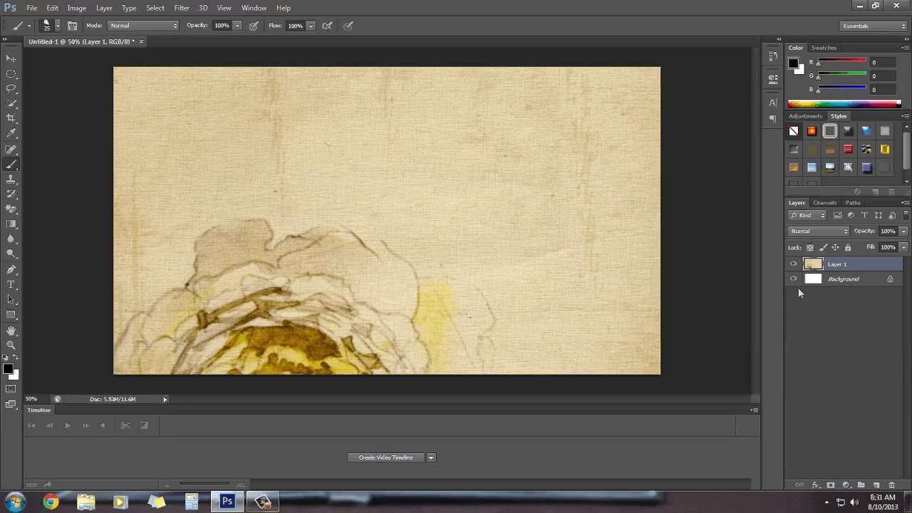
{"action": "left_click", "coordinate": [876, 485]}
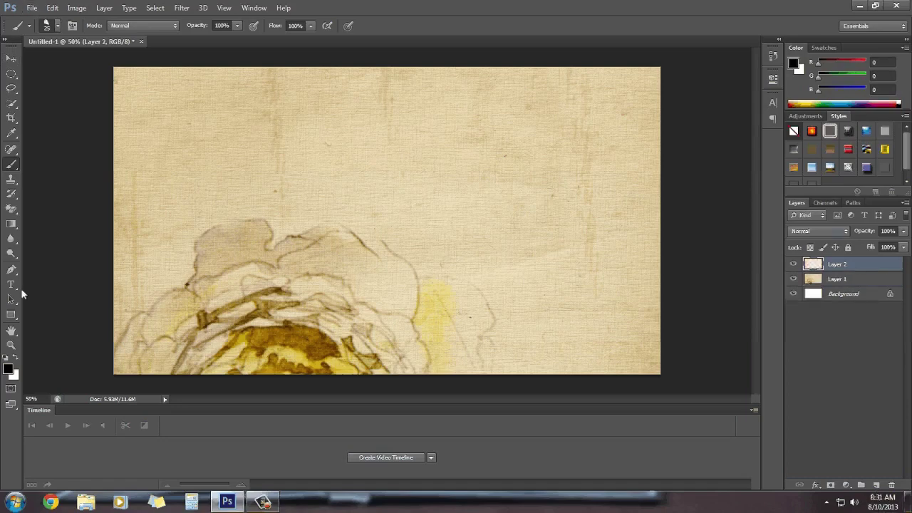
{"action": "left_click", "coordinate": [11, 284]}
{"action": "left_click_drag", "start_coordinate": [234, 165], "coordinate": [630, 284]}
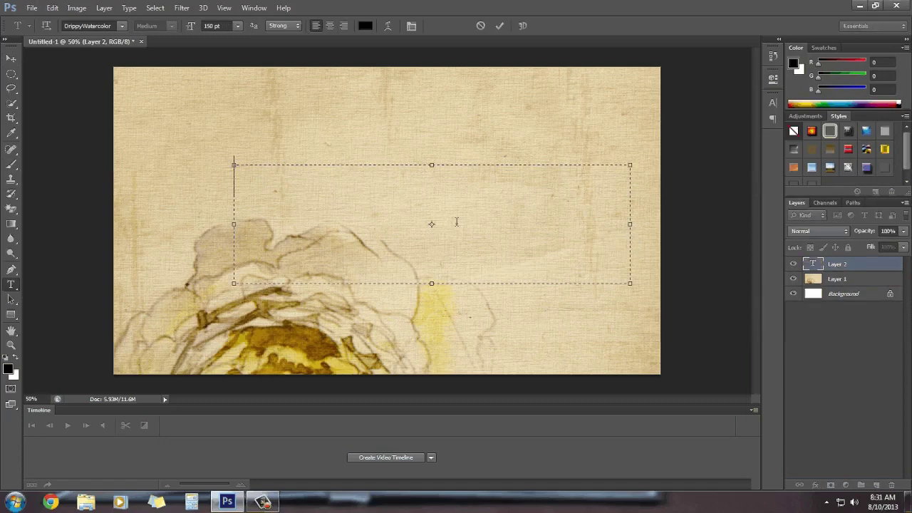
{"action": "type", "text": "HA"}
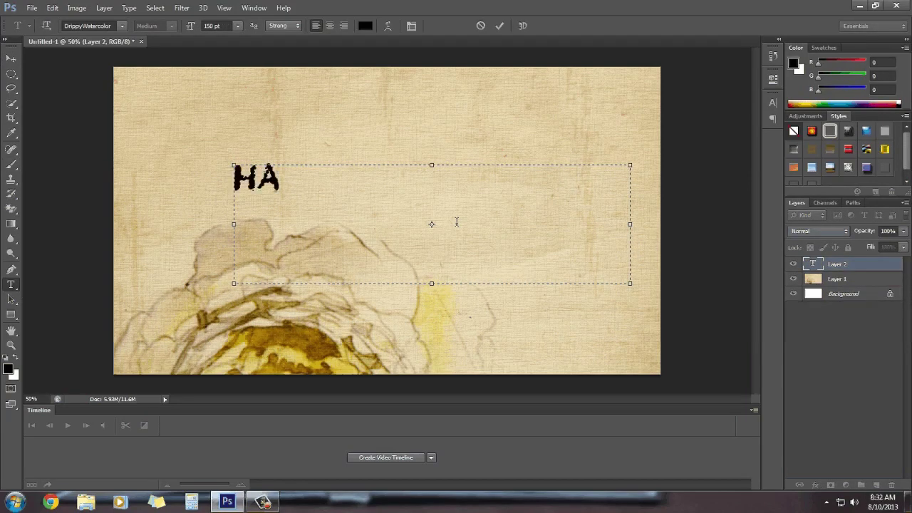
{"action": "type", "text": "D3S"}
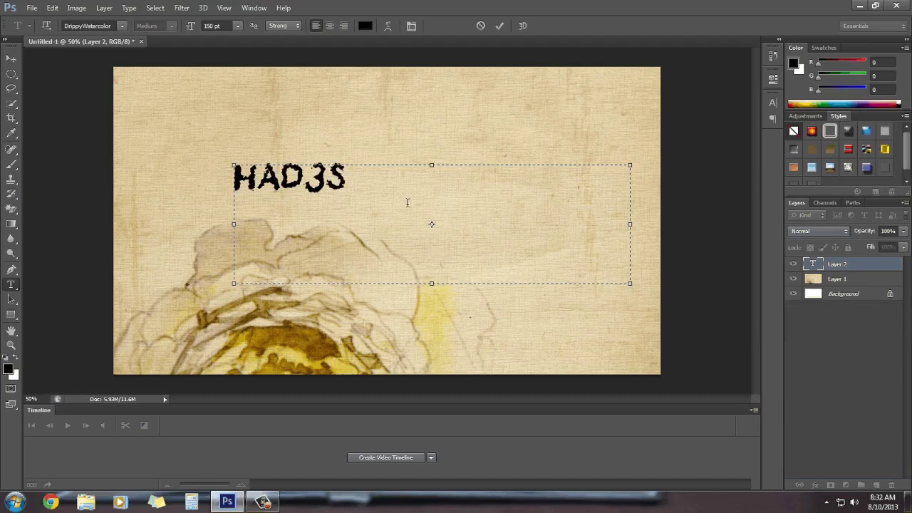
{"action": "key", "text": "ctrl+Return"}
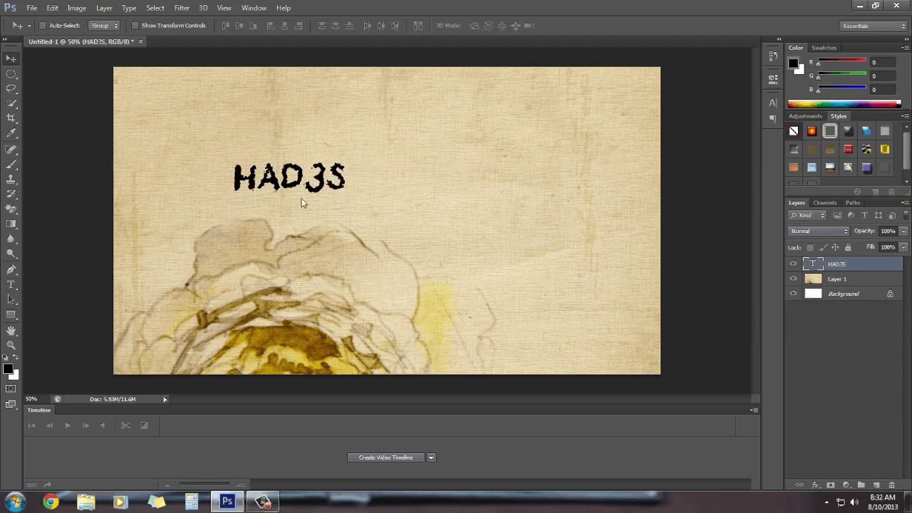
Step: Enlarge the HAD3S text to 250 pt and position it near the middle of the canvas, above the flower
{"action": "left_click_drag", "start_coordinate": [302, 199], "coordinate": [392, 224]}
{"action": "left_click", "coordinate": [10, 284]}
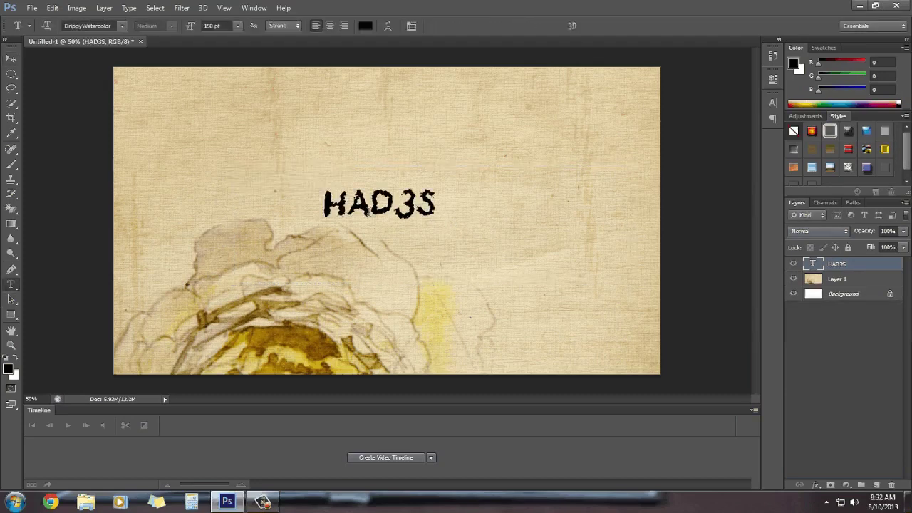
{"action": "key", "text": "Return"}
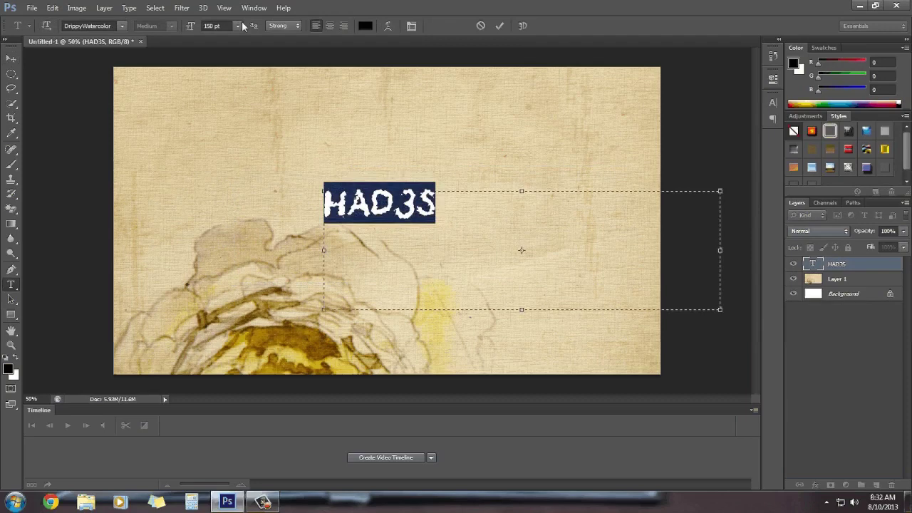
{"action": "left_click", "coordinate": [238, 26]}
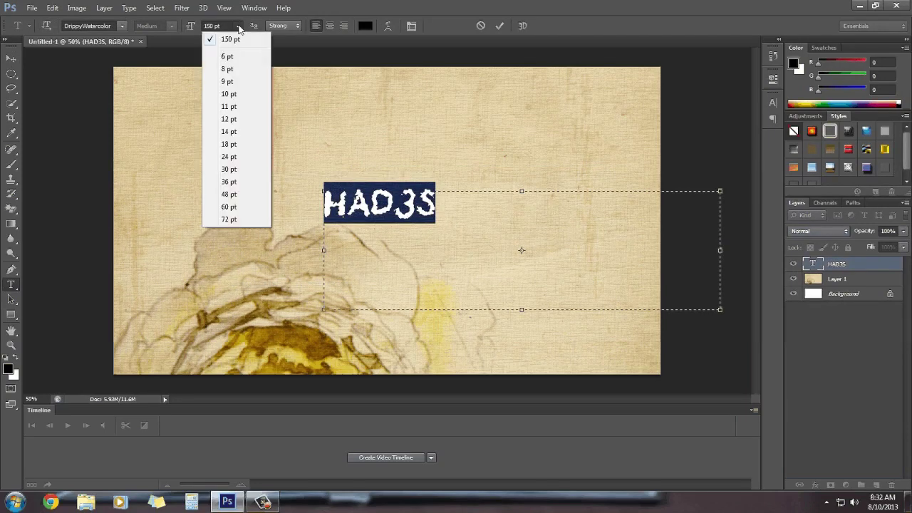
{"action": "left_click", "coordinate": [213, 27]}
{"action": "type", "text": "200"}
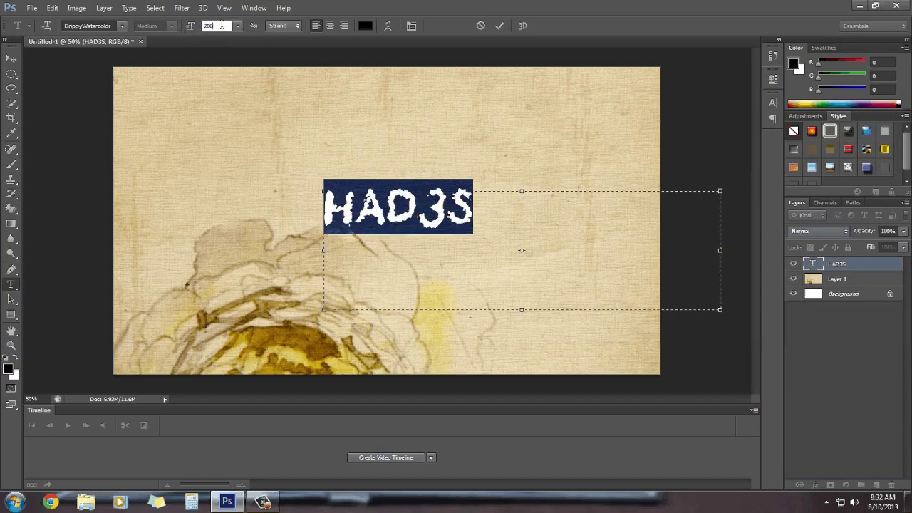
{"action": "double_click", "coordinate": [221, 26]}
{"action": "type", "text": "250"}
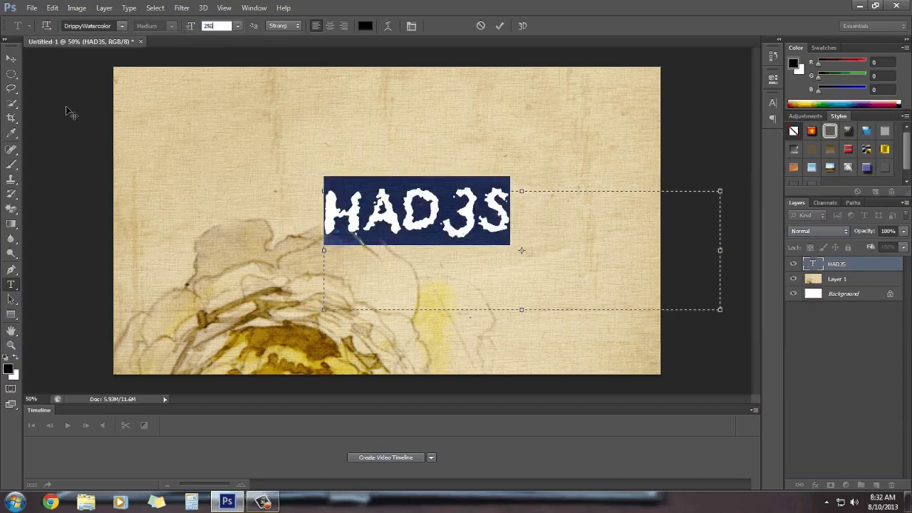
{"action": "mouse_move", "coordinate": [396, 225]}
{"action": "left_mouse_down"}
{"action": "mouse_move", "coordinate": [367, 224]}
{"action": "mouse_move", "coordinate": [389, 226]}
{"action": "left_mouse_up"}
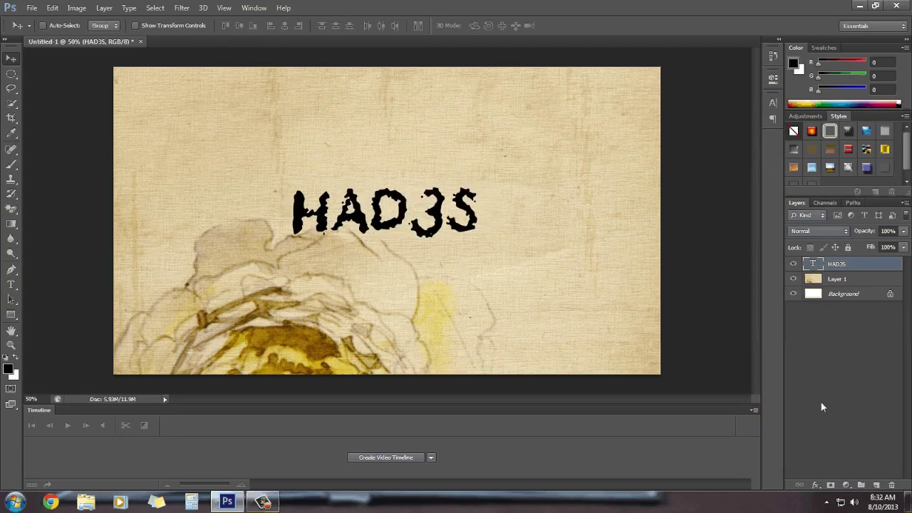
Step: Add a new layer above the text and open the Watercolor_Texture_Stock_1_by_ekoh_stock image
{"action": "left_click", "coordinate": [877, 485]}
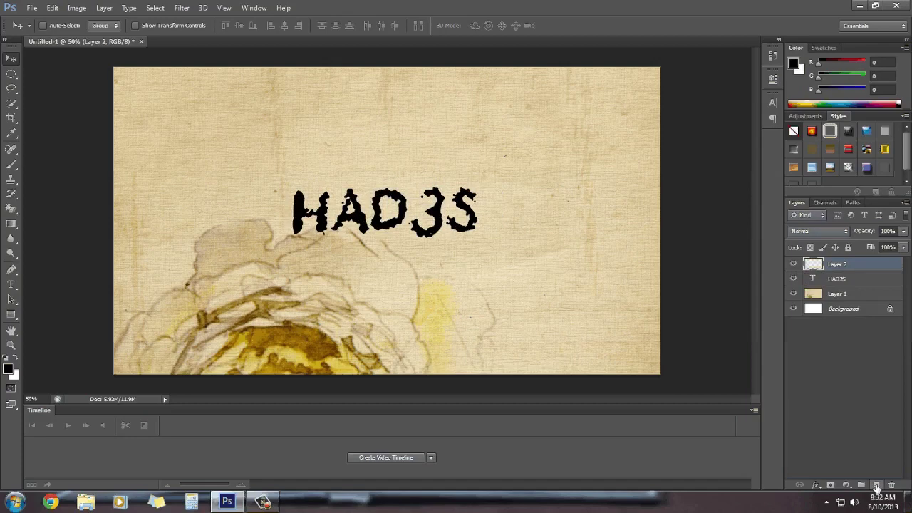
{"action": "left_click", "coordinate": [31, 7]}
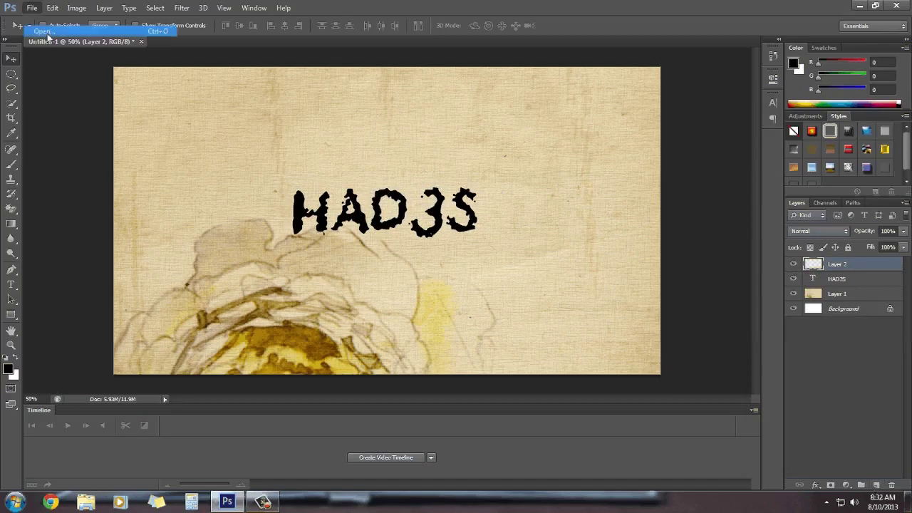
{"action": "left_click", "coordinate": [44, 32]}
{"action": "left_click", "coordinate": [448, 241]}
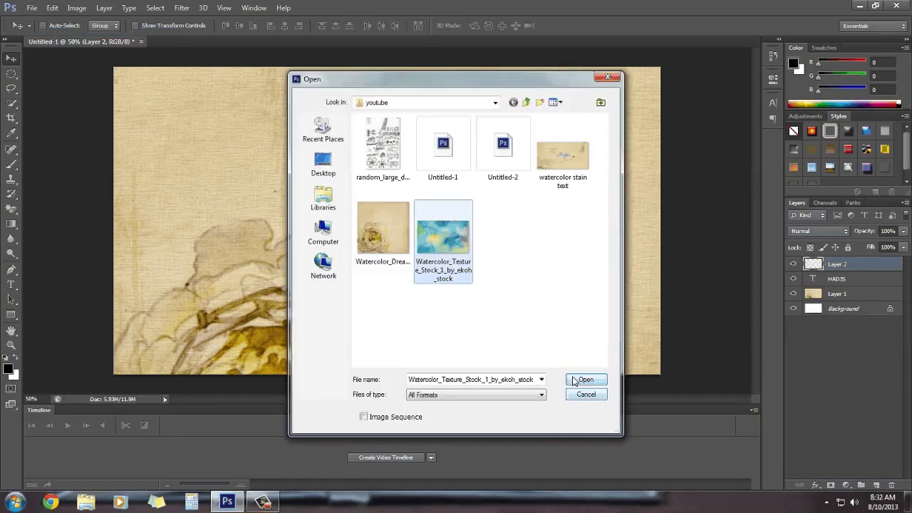
{"action": "left_click", "coordinate": [586, 379]}
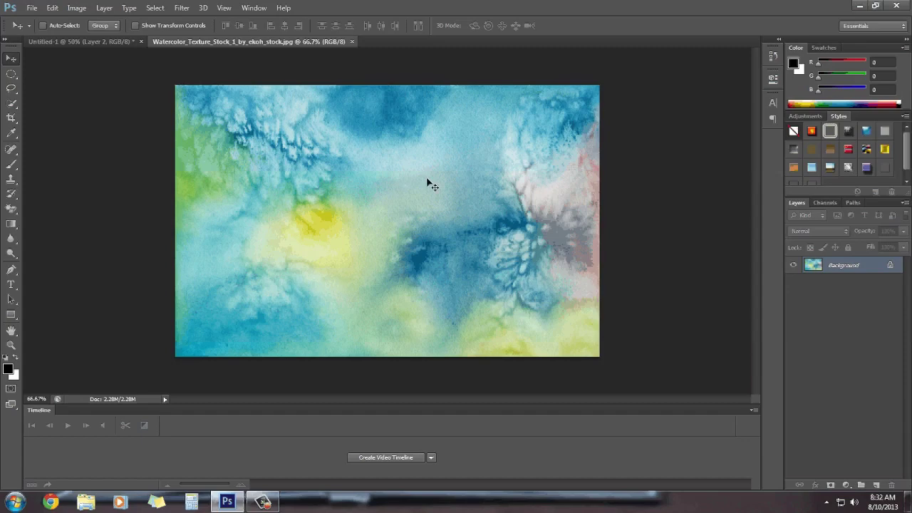
Step: Copy the entire watercolor texture and paste it into the new layer of the Untitled-1 document
{"action": "key", "text": "ctrl+a"}
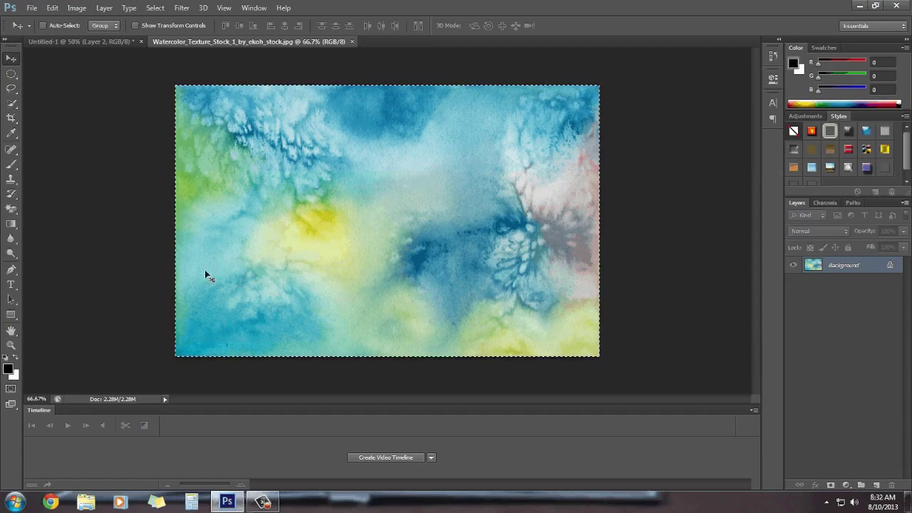
{"action": "left_click", "coordinate": [82, 42]}
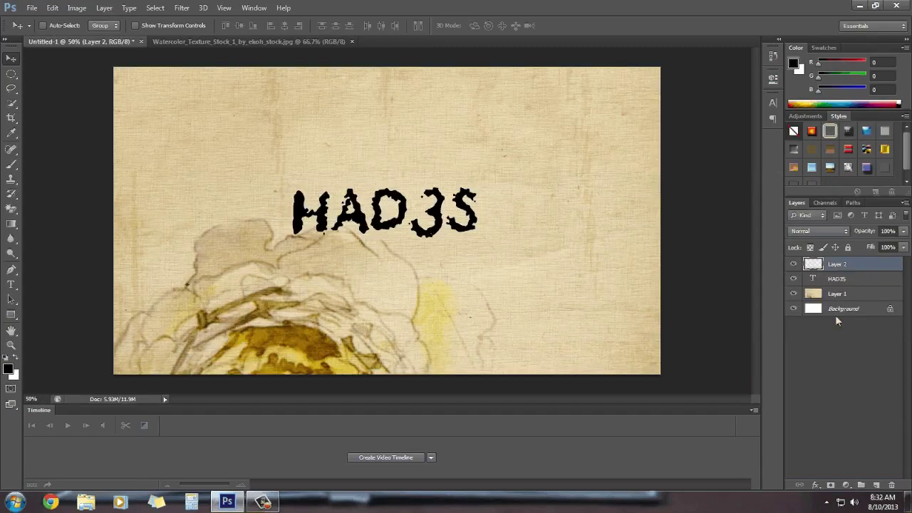
{"action": "key", "text": "ctrl+v"}
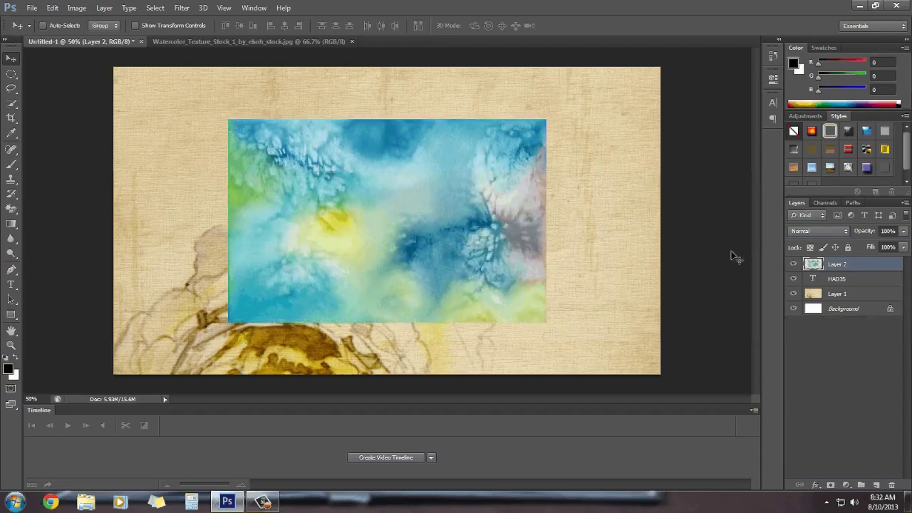
Step: Clip the watercolor texture layer to the HAD3S text and shift the texture slightly downward within the letters
{"action": "right_click", "coordinate": [841, 267]}
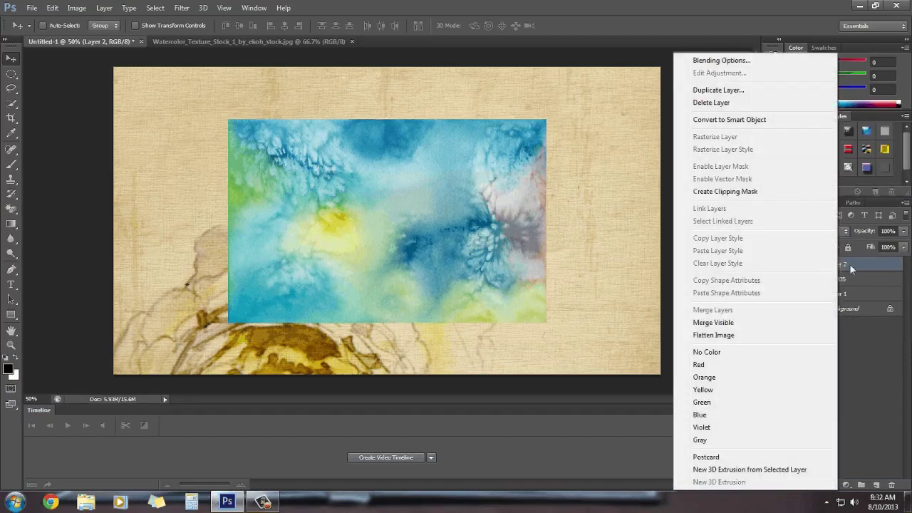
{"action": "left_click", "coordinate": [756, 197]}
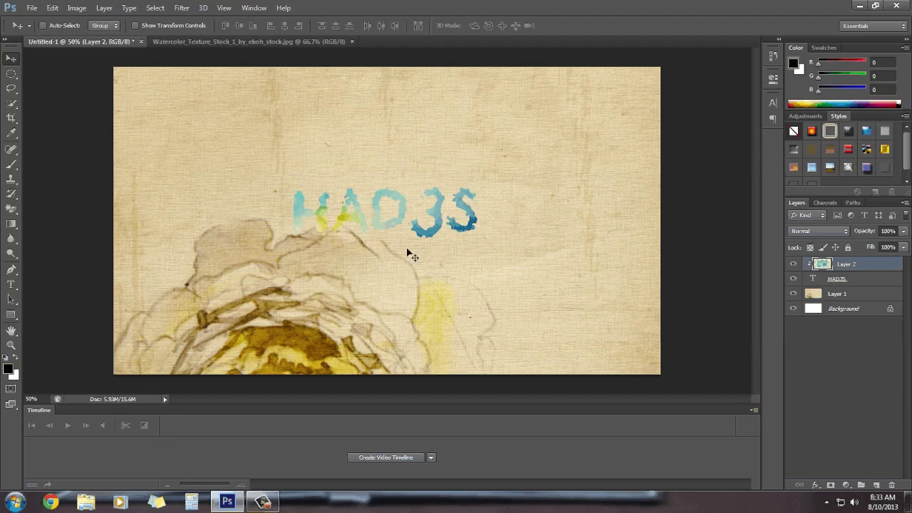
{"action": "left_click_drag", "start_coordinate": [420, 291], "coordinate": [417, 310]}
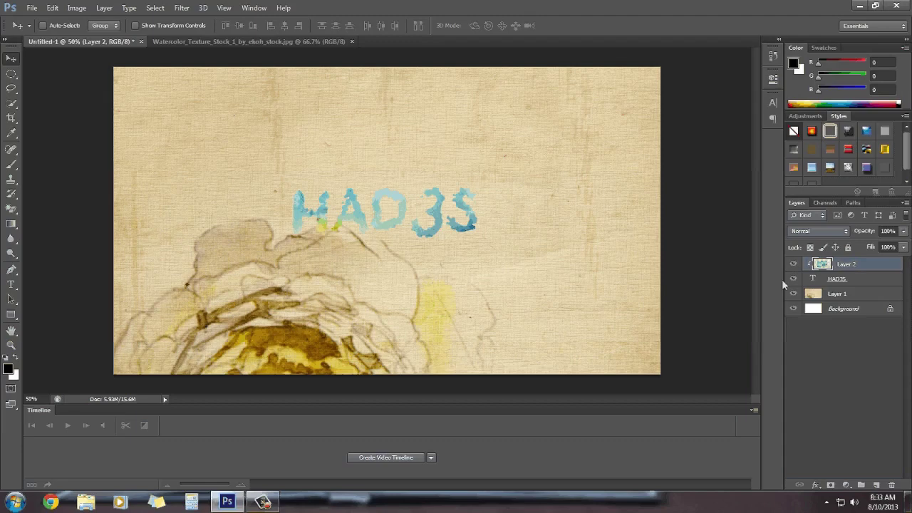
Step: Rasterize the HAD3S text layer and merge it with the clipped watercolor texture layer
{"action": "left_click", "coordinate": [855, 279]}
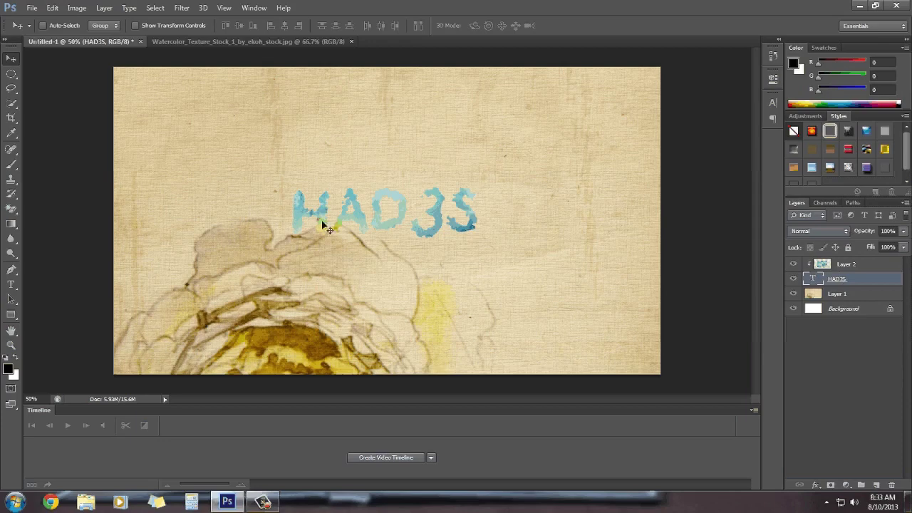
{"action": "right_click", "coordinate": [839, 284]}
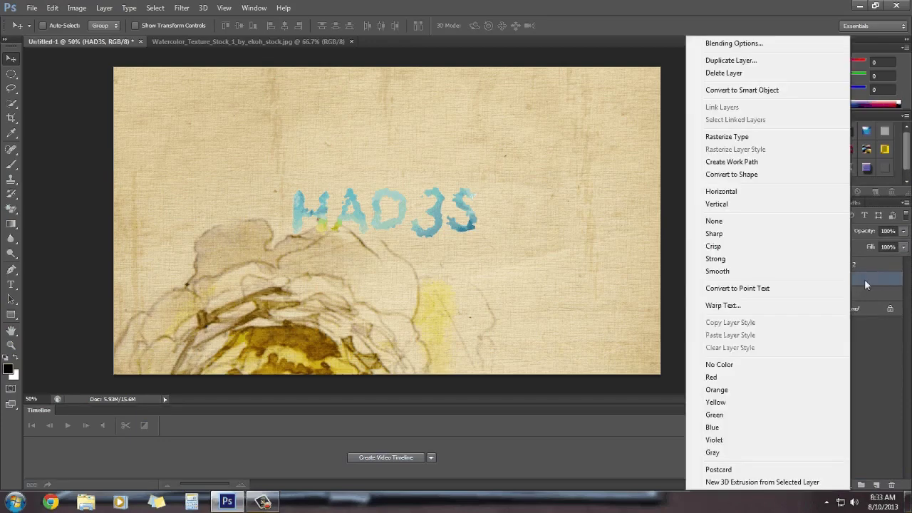
{"action": "left_click", "coordinate": [746, 138]}
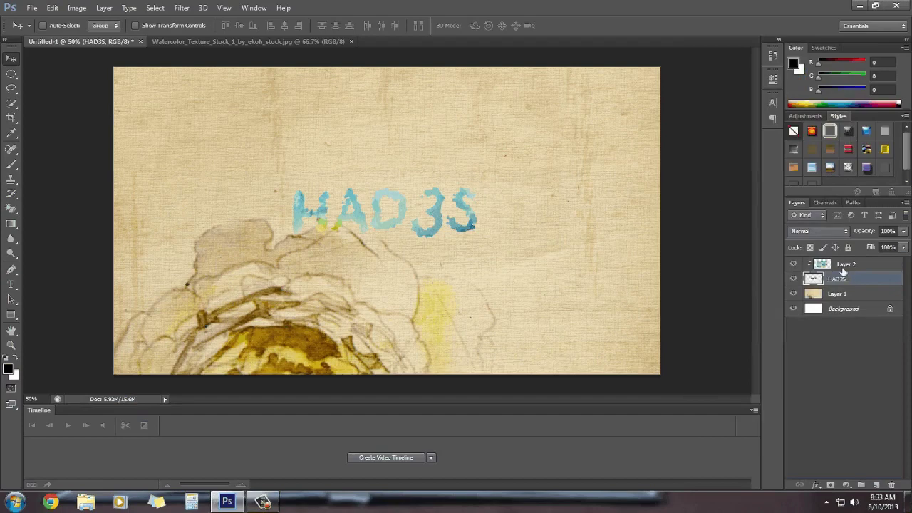
{"action": "left_click", "coordinate": [846, 268], "text": "shift"}
{"action": "right_click", "coordinate": [855, 279]}
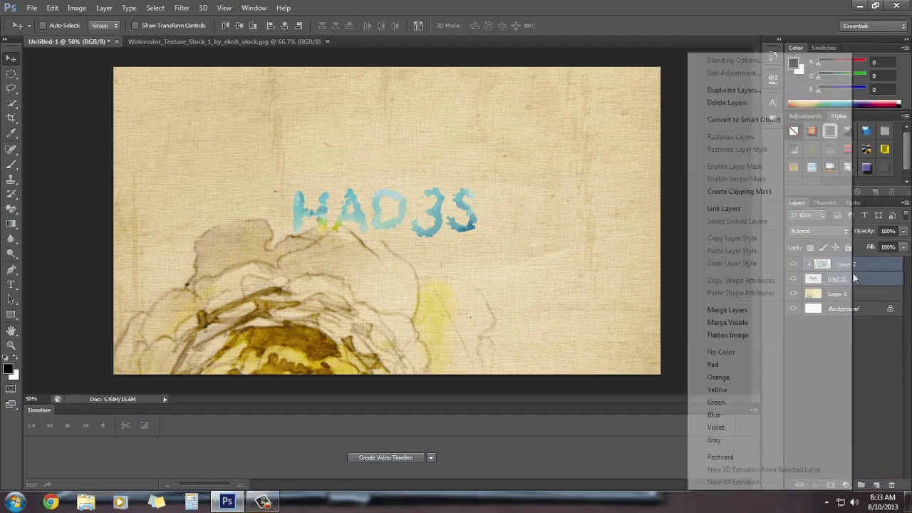
{"action": "left_click", "coordinate": [727, 311]}
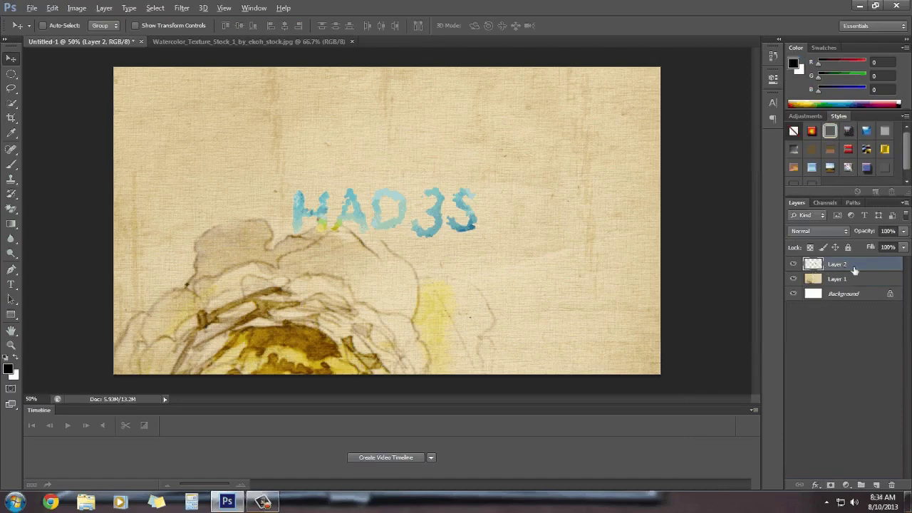
Step: Make a copy of the merged text layer at 50% opacity, offset slightly to the left of the original letters
{"action": "key", "text": "ctrl+j"}
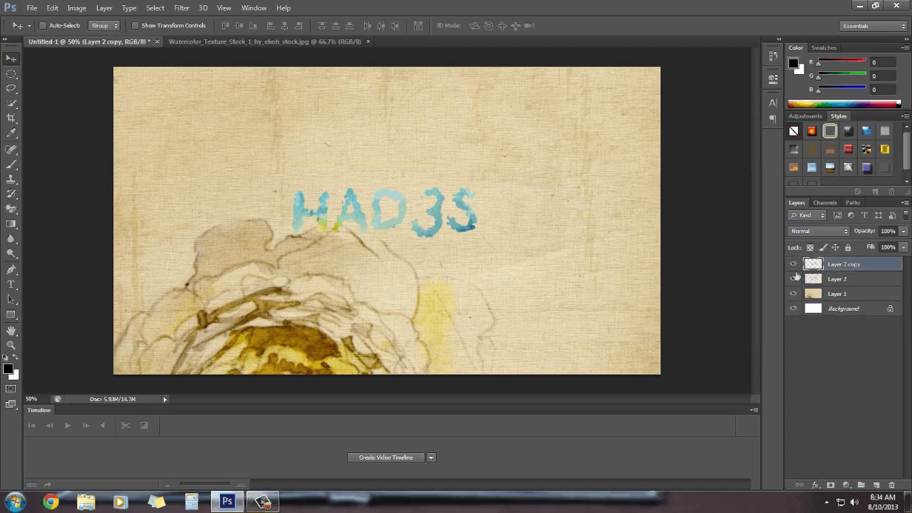
{"action": "left_click_drag", "start_coordinate": [432, 243], "coordinate": [420, 237]}
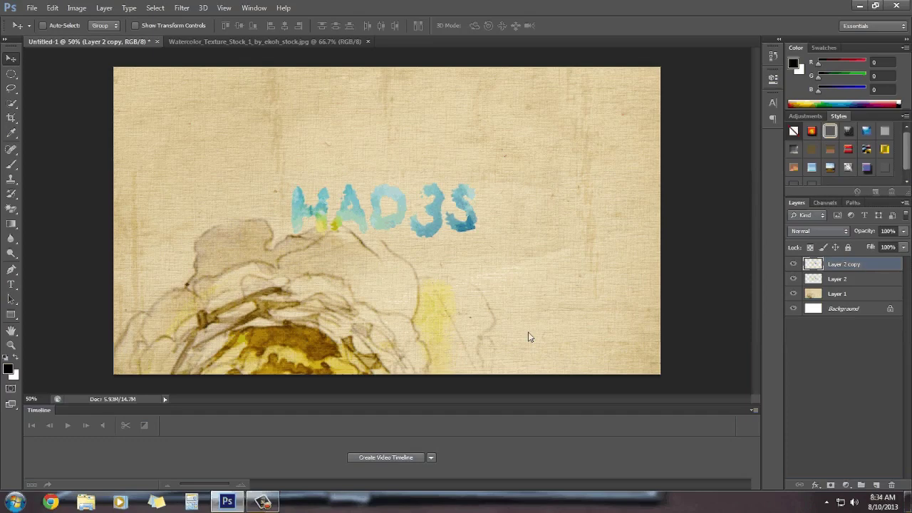
{"action": "left_click", "coordinate": [888, 231]}
{"action": "left_click_drag", "start_coordinate": [904, 231], "coordinate": [878, 247]}
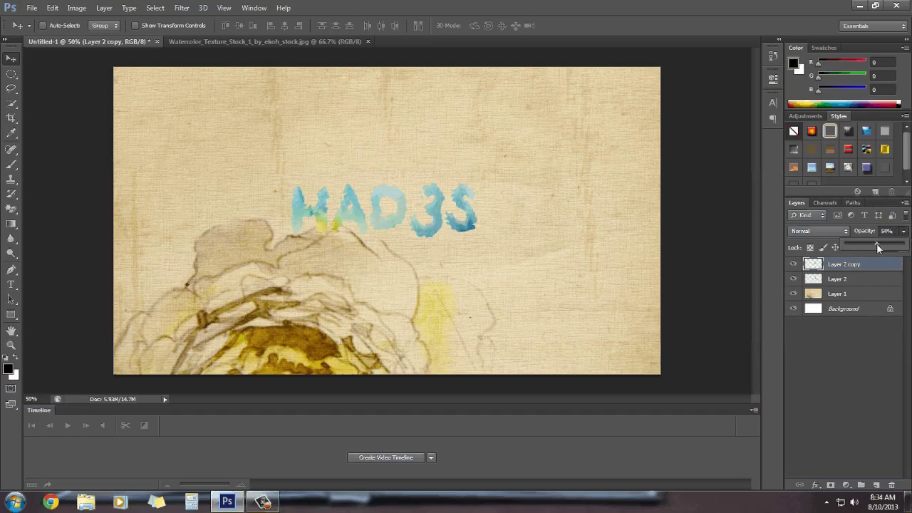
{"action": "left_click", "coordinate": [610, 278]}
{"action": "key", "text": "shift+Left"}
{"action": "key", "text": "Left"}
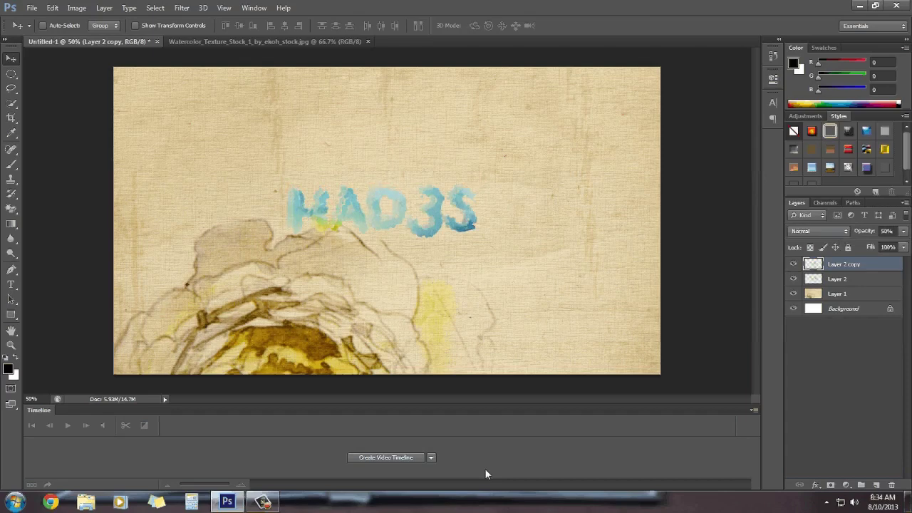
Step: Merge the semi-transparent copy with the original text layer and rename the merged layer "watercolor text"
{"action": "left_click", "coordinate": [857, 279]}
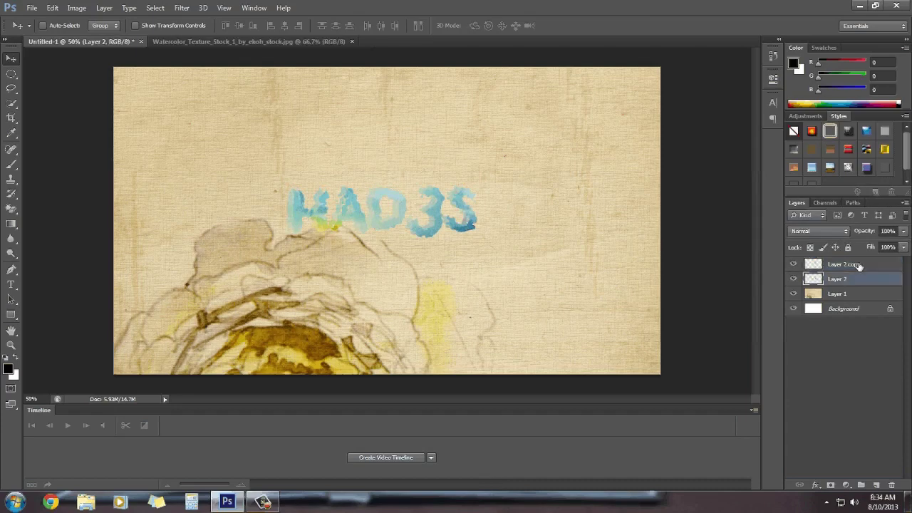
{"action": "left_click", "coordinate": [859, 265], "text": "shift"}
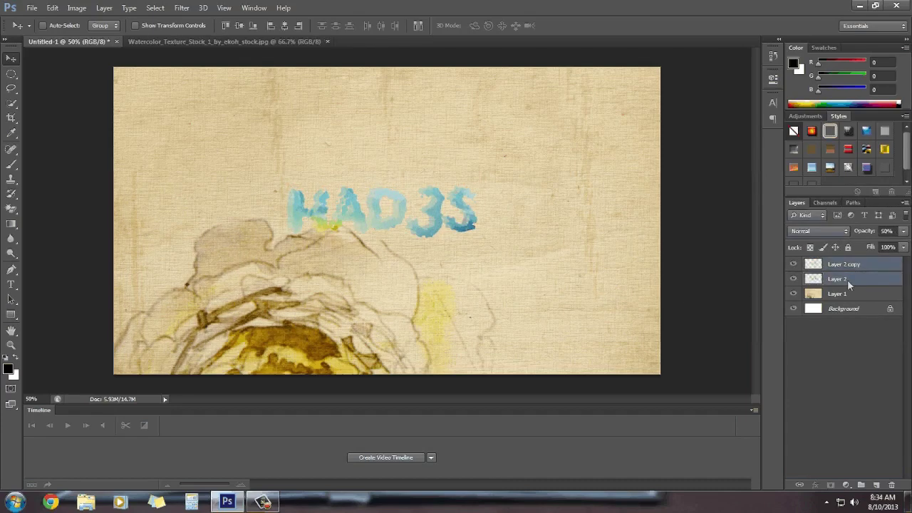
{"action": "right_click", "coordinate": [847, 280]}
{"action": "left_click", "coordinate": [720, 311]}
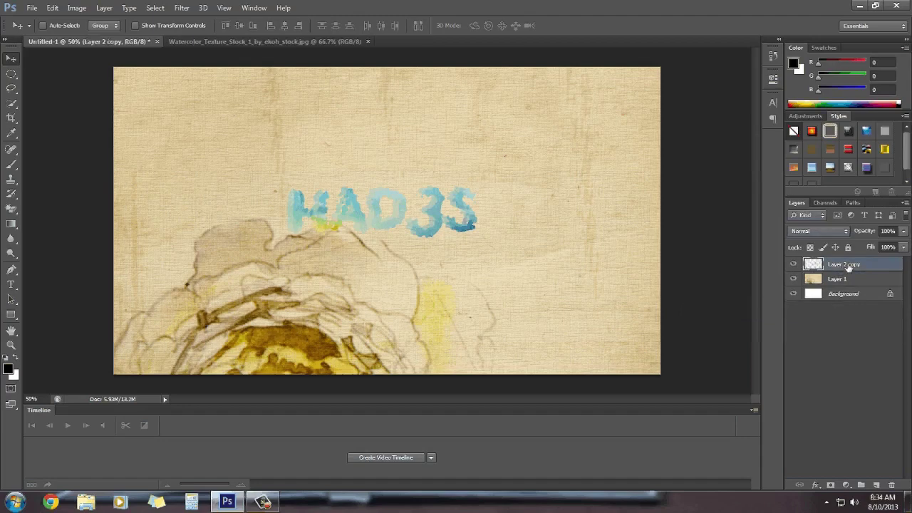
{"action": "double_click", "coordinate": [848, 266]}
{"action": "type", "text": "watercolor text"}
{"action": "key", "text": "Return"}
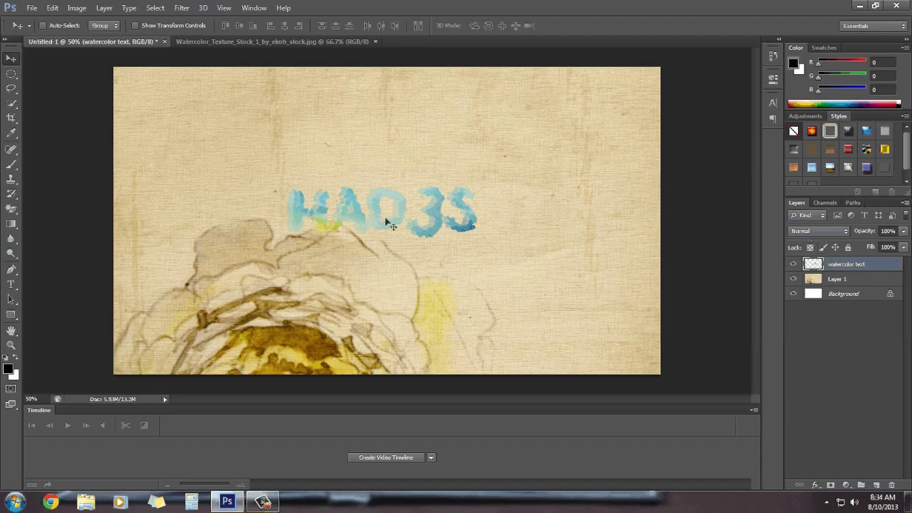
Step: Add a new layer above the watercolor text and replace the current brush tips with the Natural Brushes 2 set
{"action": "key", "text": "ctrl+shift+alt+n"}
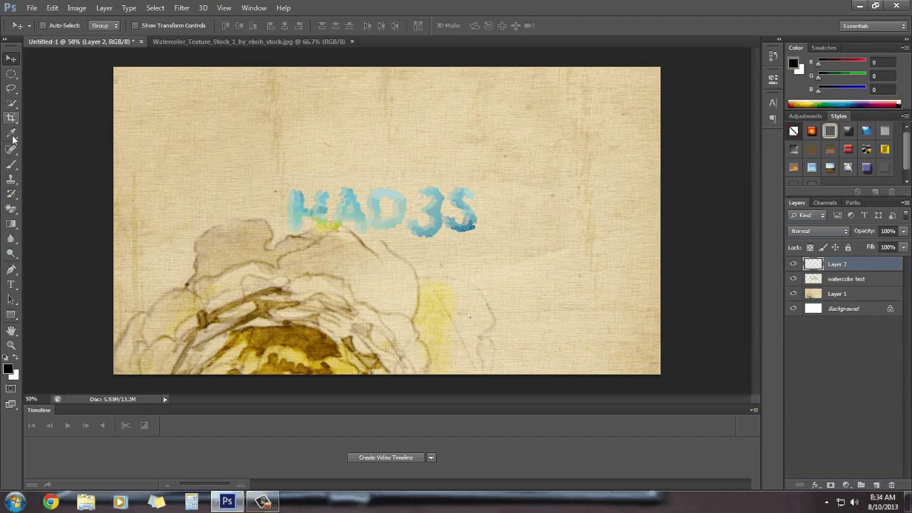
{"action": "key", "text": "b"}
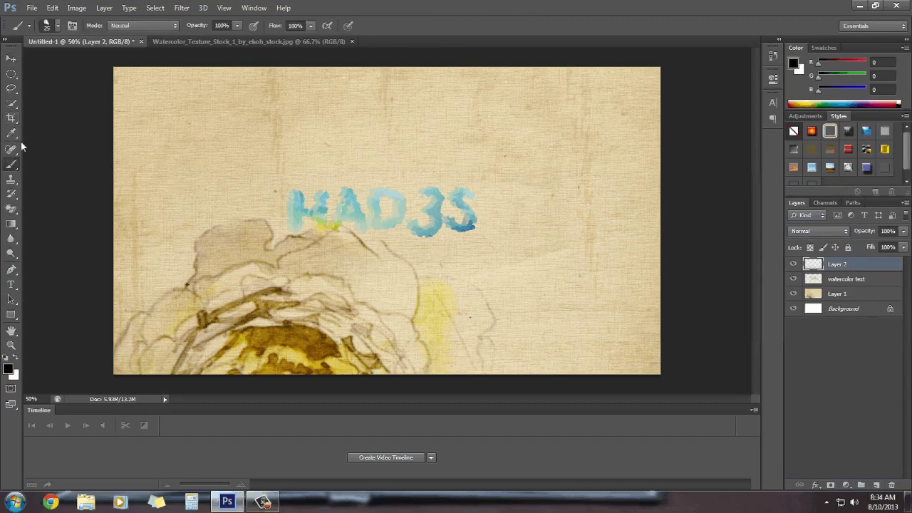
{"action": "left_click", "coordinate": [51, 25]}
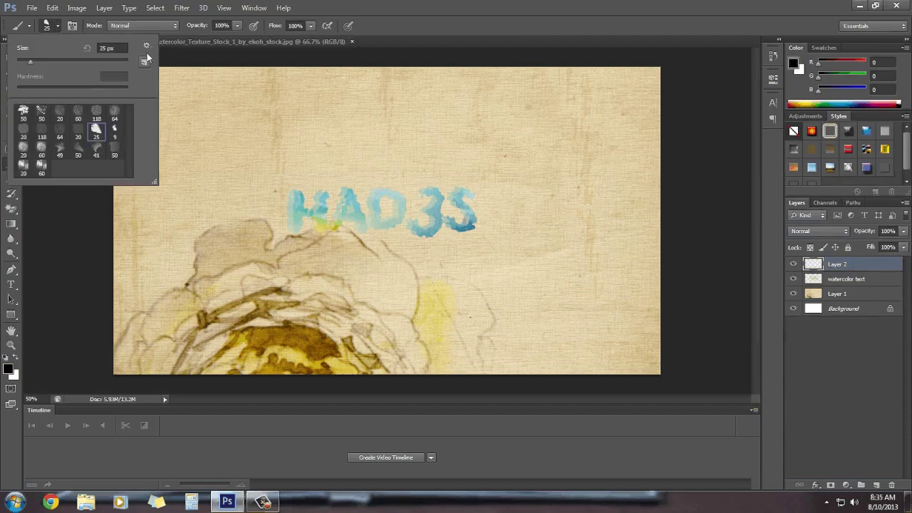
{"action": "left_click", "coordinate": [147, 50]}
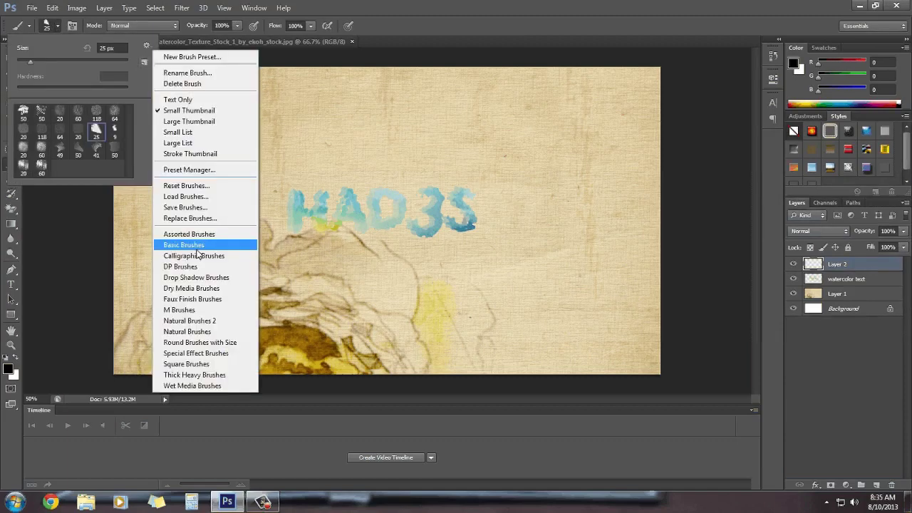
{"action": "left_click", "coordinate": [189, 321]}
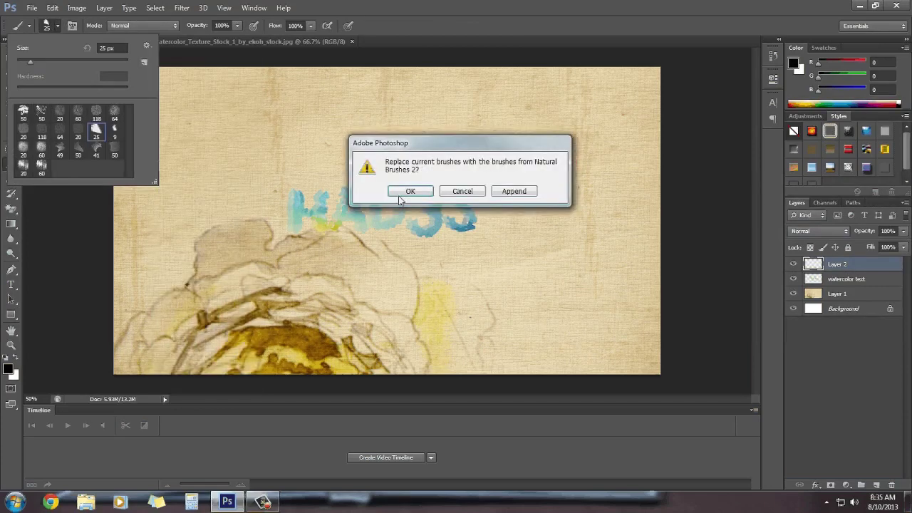
{"action": "left_click", "coordinate": [401, 193]}
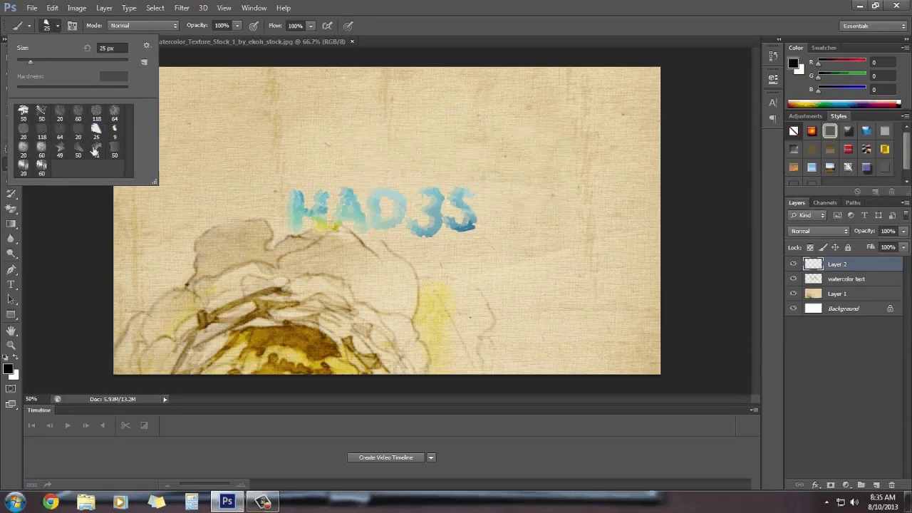
Step: Stamp a black mark just above the 3 using the 41 px natural brush tip, enlarged to roughly the letter height
{"action": "left_click", "coordinate": [94, 152]}
{"action": "key", "text": "Return"}
{"action": "key", "text": "bracketright"}
{"action": "key", "text": "bracketright"}
{"action": "key", "text": "bracketright"}
{"action": "key", "text": "bracketright"}
{"action": "key", "text": "bracketright"}
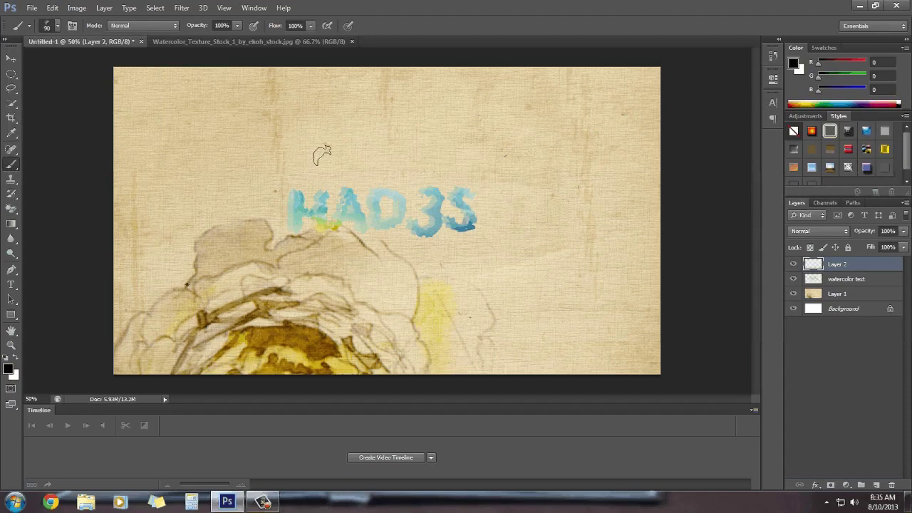
{"action": "key", "text": "bracketright"}
{"action": "key", "text": "bracketright"}
{"action": "left_click", "coordinate": [442, 170]}
Step: Stamp a black mark at the lower right of the S using the 49 px natural brush tip enlarged to 175 px
{"action": "left_click", "coordinate": [50, 26]}
{"action": "left_click", "coordinate": [65, 151]}
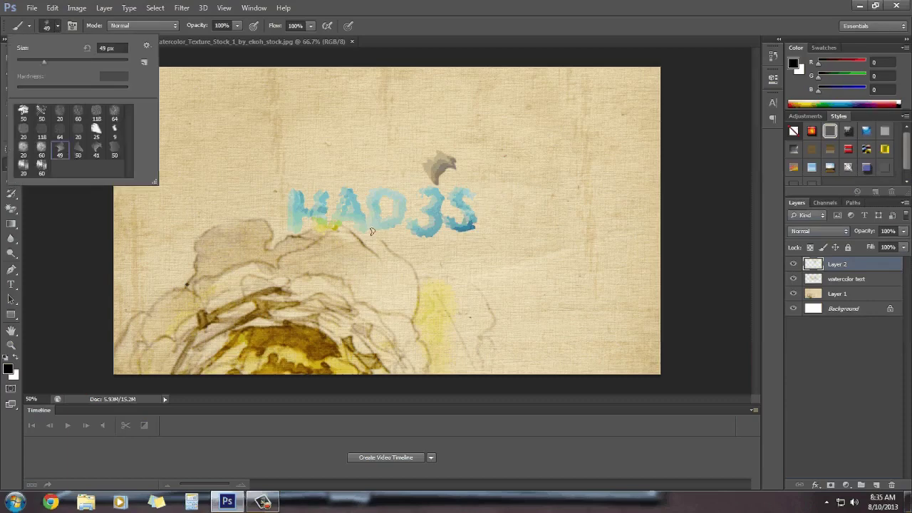
{"action": "key", "text": "Return"}
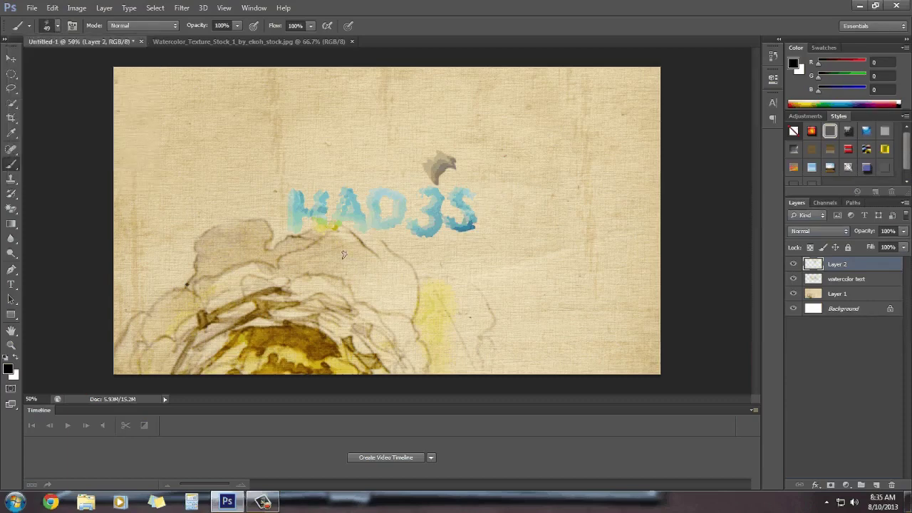
{"action": "key", "text": "bracketright"}
{"action": "key", "text": "bracketright"}
{"action": "key", "text": "bracketright"}
{"action": "key", "text": "bracketright"}
{"action": "key", "text": "bracketright"}
{"action": "key", "text": "bracketright"}
{"action": "key", "text": "bracketright"}
{"action": "key", "text": "bracketright"}
{"action": "left_click", "coordinate": [480, 243]}
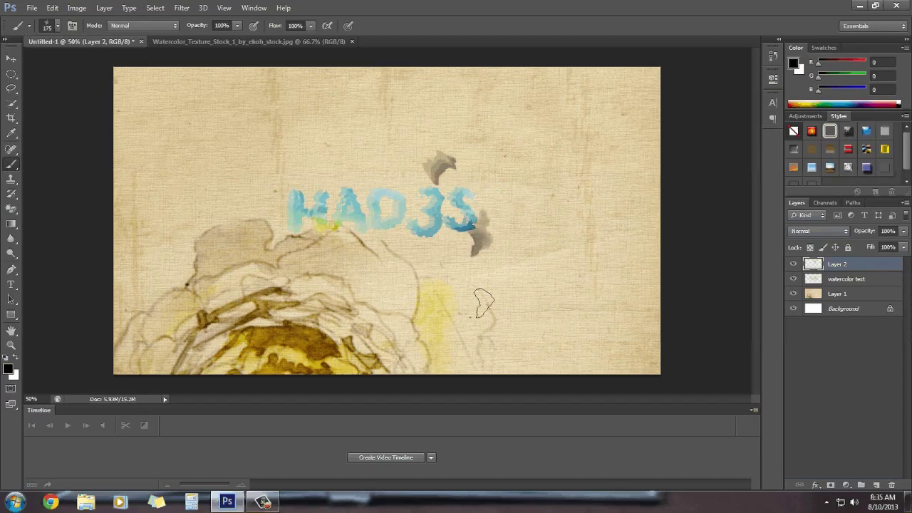
Step: Paint a short vertical stroke along the left side of the H using the soft 50 px natural brush tip enlarged to 200 px
{"action": "left_click", "coordinate": [55, 28]}
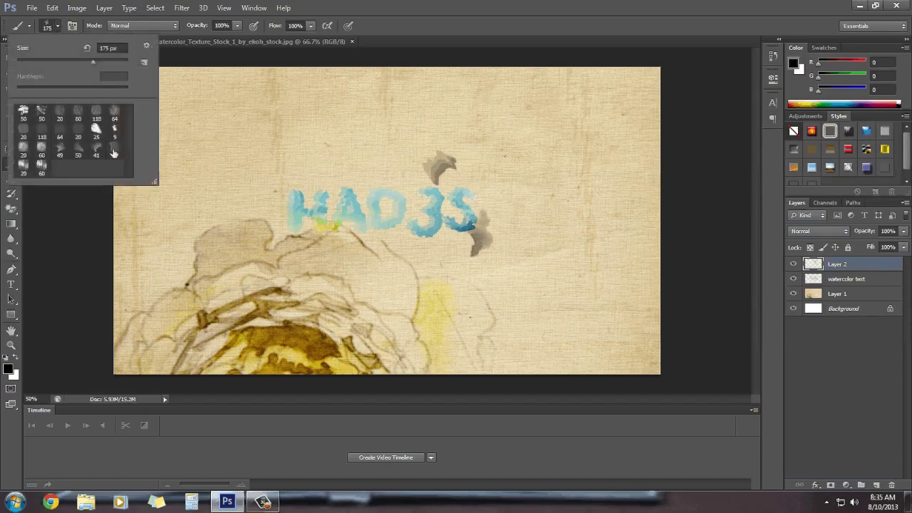
{"action": "left_click", "coordinate": [114, 153]}
{"action": "left_click", "coordinate": [254, 8]}
{"action": "left_click", "coordinate": [268, 153]}
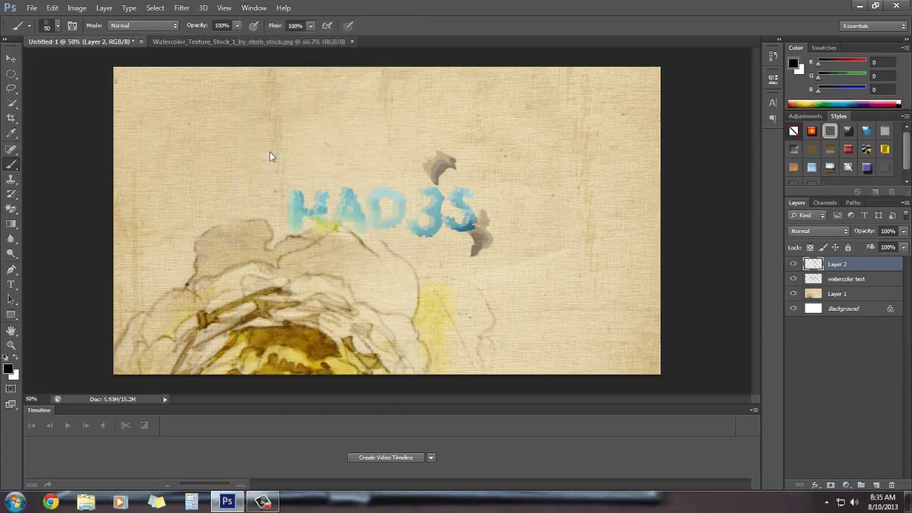
{"action": "key", "text": "bracketright"}
{"action": "key", "text": "bracketright"}
{"action": "key", "text": "bracketright"}
{"action": "key", "text": "bracketright"}
{"action": "key", "text": "bracketright"}
{"action": "key", "text": "bracketright"}
{"action": "key", "text": "bracketright"}
{"action": "key", "text": "bracketright"}
{"action": "key", "text": "bracketright"}
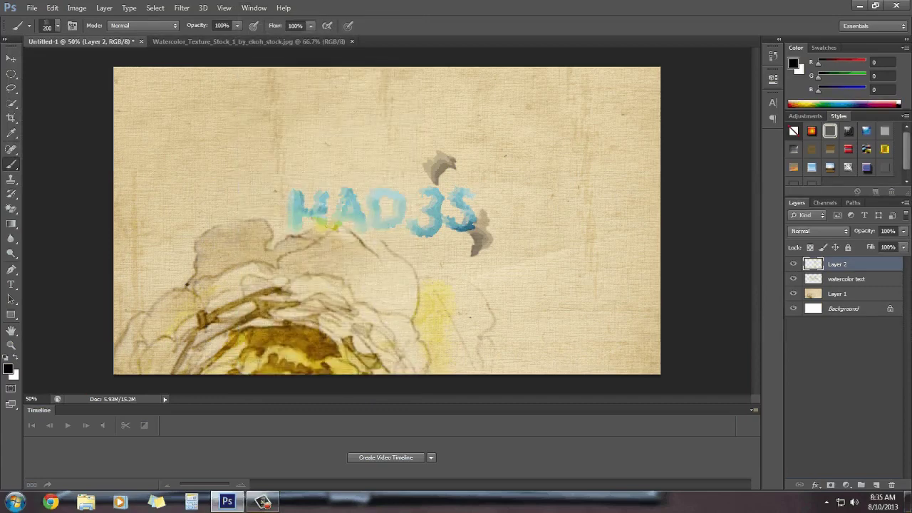
{"action": "left_click_drag", "start_coordinate": [285, 195], "coordinate": [285, 214]}
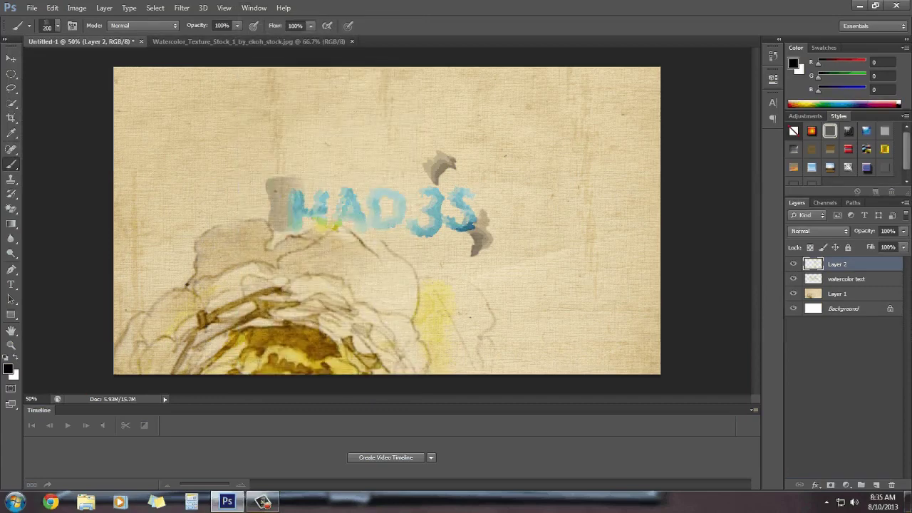
Step: Stamp a rough mark below the H and A using the first 50 px natural brush tip enlarged to 125 px
{"action": "left_click", "coordinate": [50, 26]}
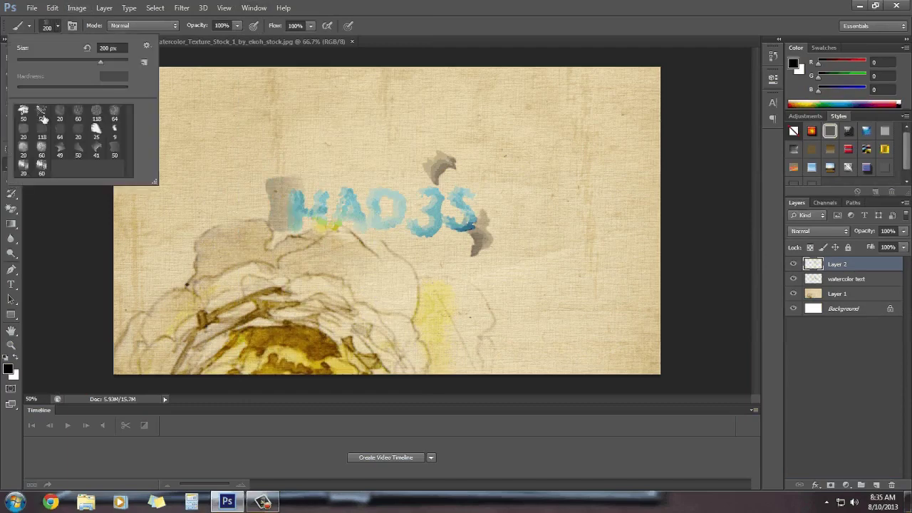
{"action": "left_click", "coordinate": [24, 113]}
{"action": "left_click", "coordinate": [383, 174]}
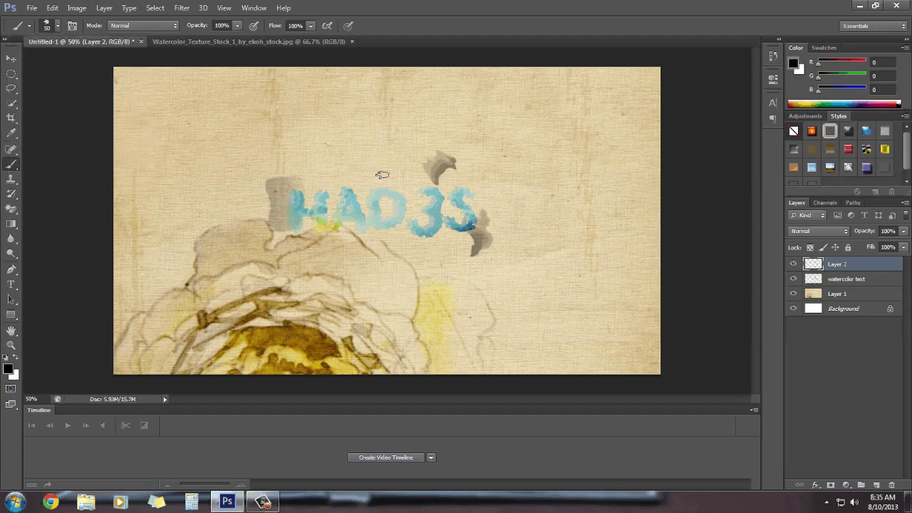
{"action": "key", "text": "bracketright"}
{"action": "key", "text": "bracketright"}
{"action": "key", "text": "bracketright"}
{"action": "key", "text": "bracketright"}
{"action": "key", "text": "bracketright"}
{"action": "key", "text": "bracketright"}
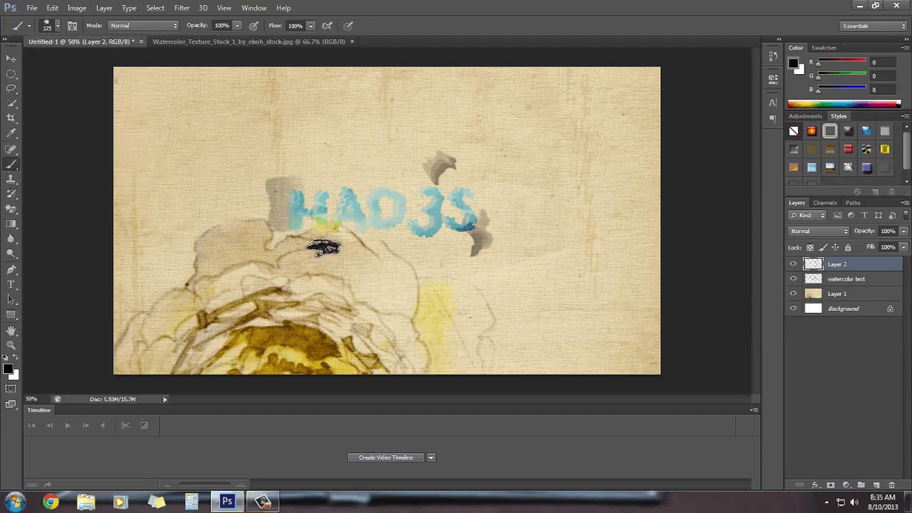
{"action": "left_click", "coordinate": [324, 247]}
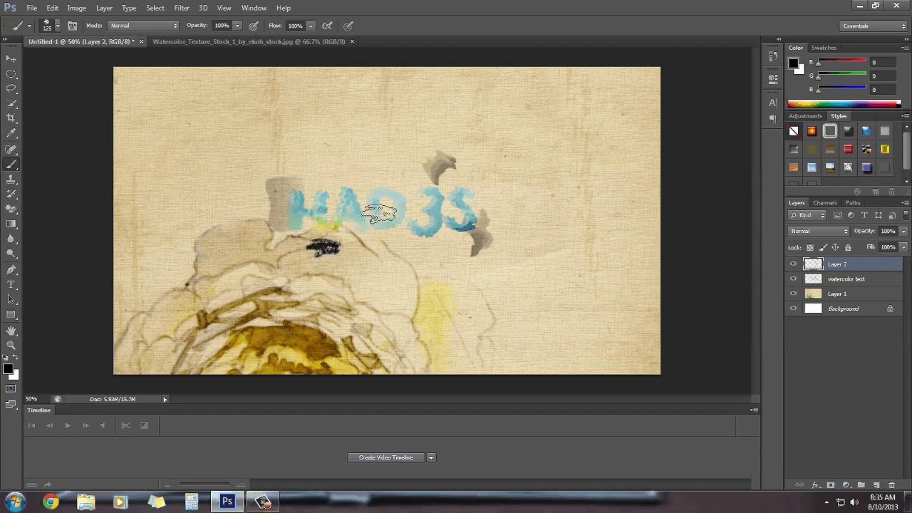
Step: Stamp a narrow black mark above the gap between the A and D using the 25 px brush tip enlarged to 125 px
{"action": "left_click", "coordinate": [58, 27]}
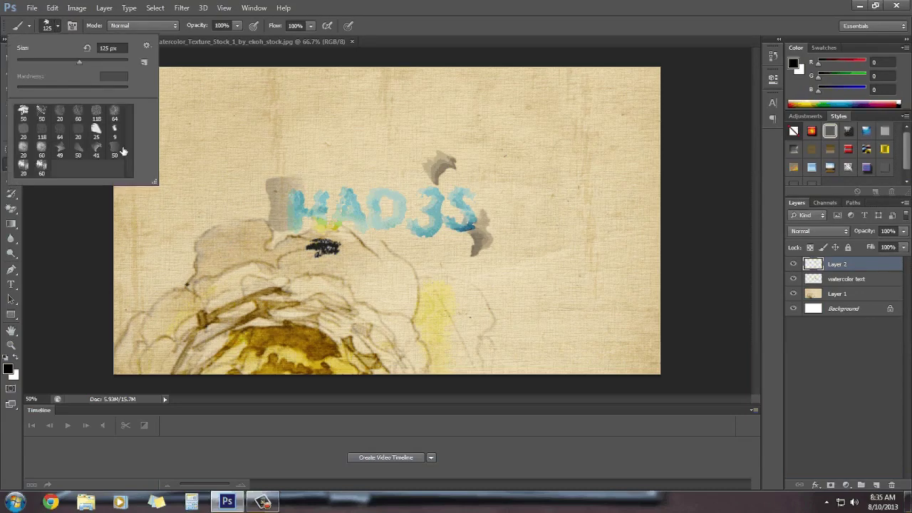
{"action": "left_click", "coordinate": [58, 113]}
{"action": "left_click", "coordinate": [97, 129]}
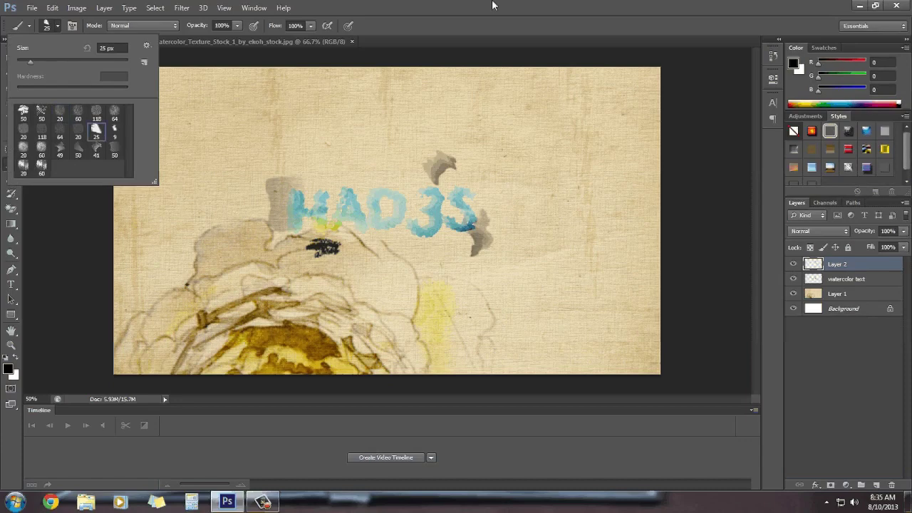
{"action": "left_click", "coordinate": [385, 184]}
{"action": "key", "text": "bracketright"}
{"action": "key", "text": "bracketright"}
{"action": "key", "text": "bracketright"}
{"action": "key", "text": "bracketright"}
{"action": "key", "text": "bracketright"}
{"action": "key", "text": "bracketright"}
{"action": "key", "text": "bracketright"}
{"action": "key", "text": "bracketright"}
{"action": "key", "text": "bracketright"}
{"action": "left_click", "coordinate": [364, 182]}
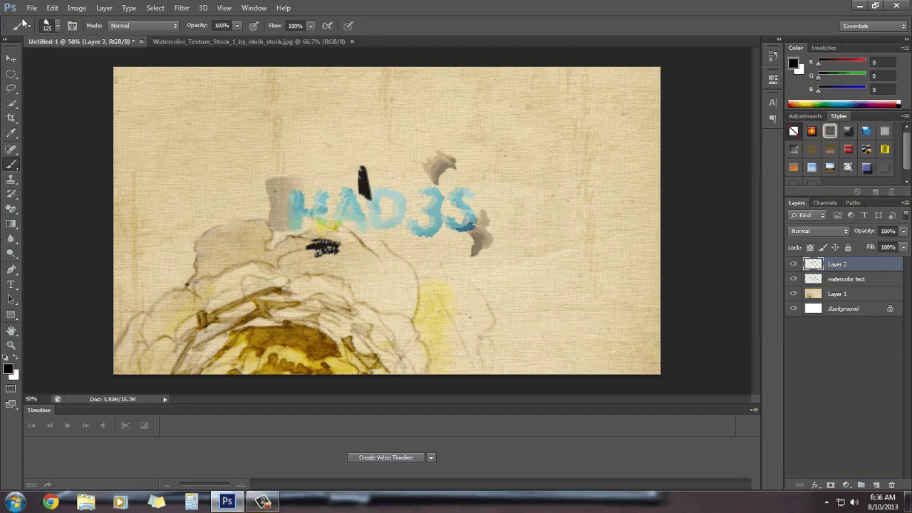
Step: Bring up the watercolor texture image and paste its copied contents into the text composition as a layer above the brush marks
{"action": "key", "text": "ctrl+o"}
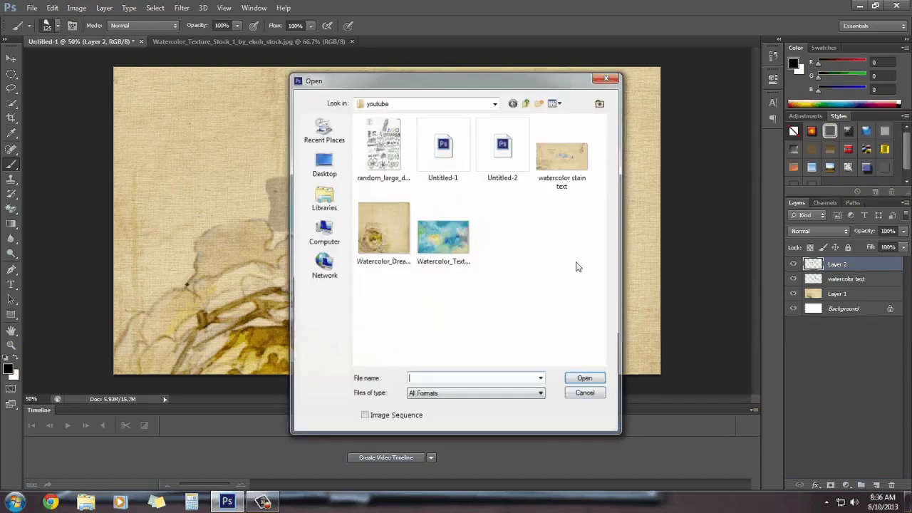
{"action": "double_click", "coordinate": [442, 235]}
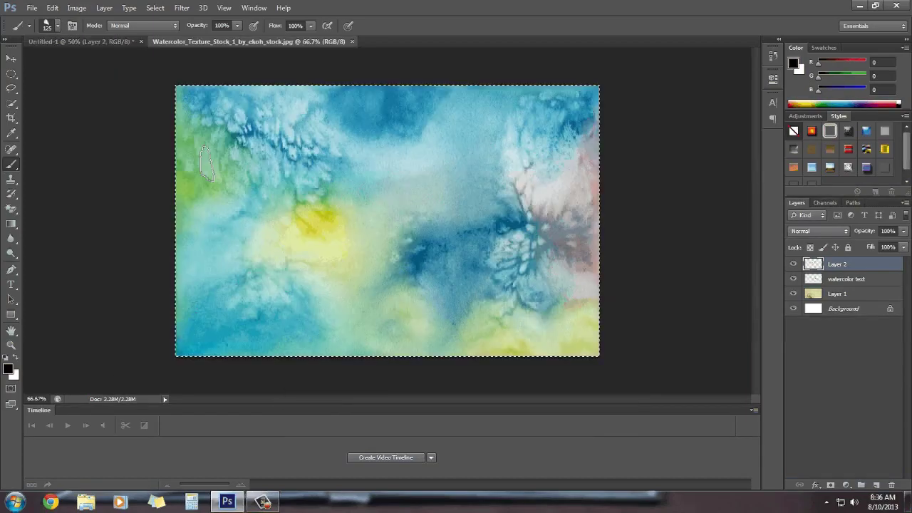
{"action": "left_click", "coordinate": [112, 42]}
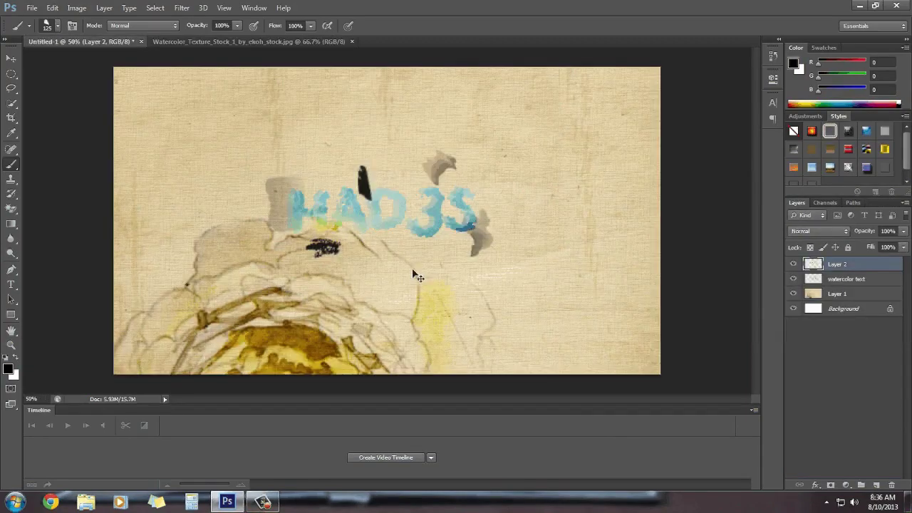
{"action": "key", "text": "ctrl+v"}
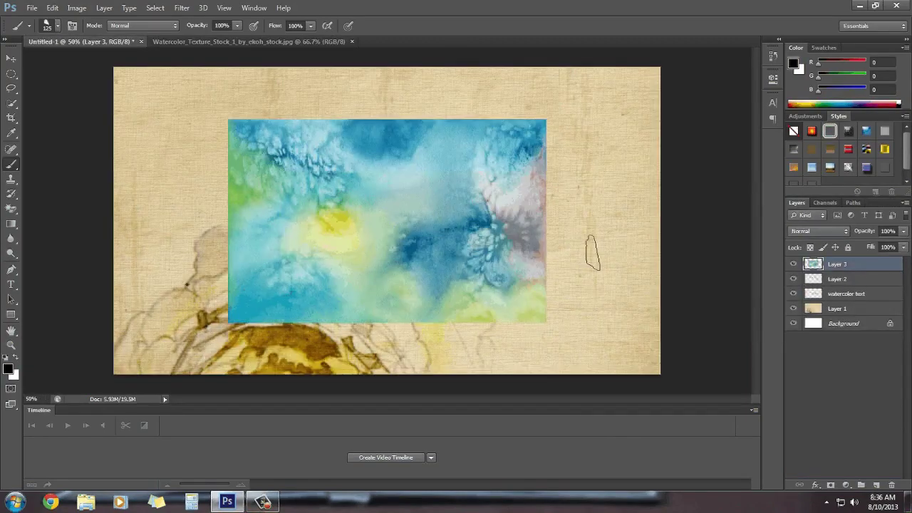
Step: Clip the pasted watercolor texture to the brush marks layer and shift it down and to the right within the marks
{"action": "right_click", "coordinate": [891, 275]}
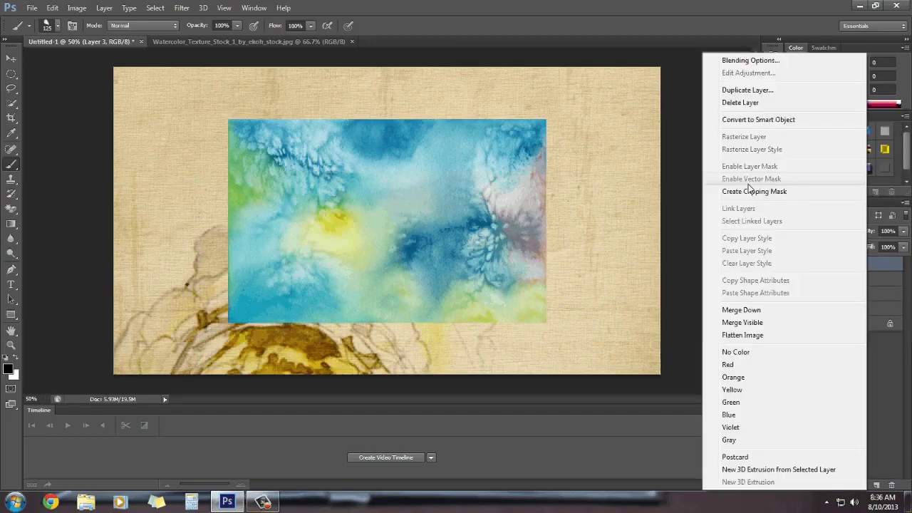
{"action": "left_click", "coordinate": [749, 191]}
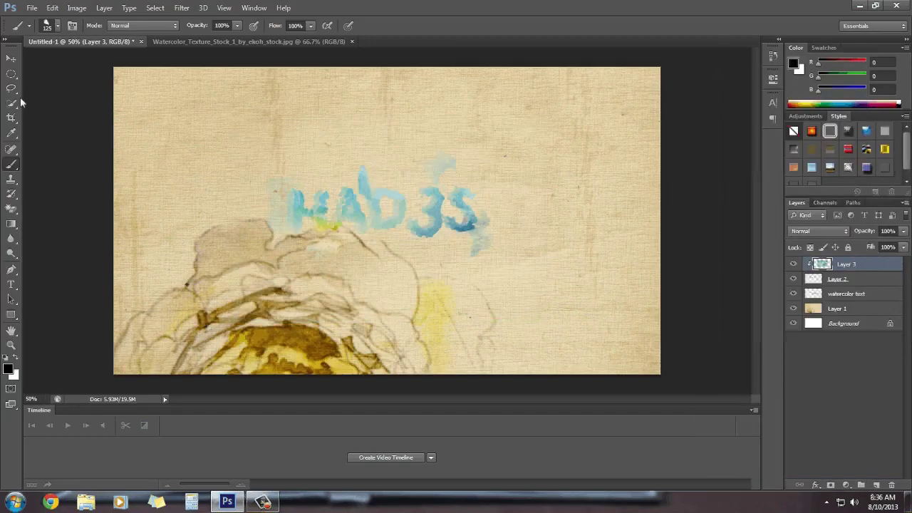
{"action": "key", "text": "v"}
{"action": "mouse_move", "coordinate": [467, 310]}
{"action": "left_mouse_down"}
{"action": "mouse_move", "coordinate": [486, 310]}
{"action": "mouse_move", "coordinate": [509, 265]}
{"action": "mouse_move", "coordinate": [489, 263]}
{"action": "mouse_move", "coordinate": [517, 357]}
{"action": "mouse_move", "coordinate": [502, 338]}
{"action": "left_mouse_up"}
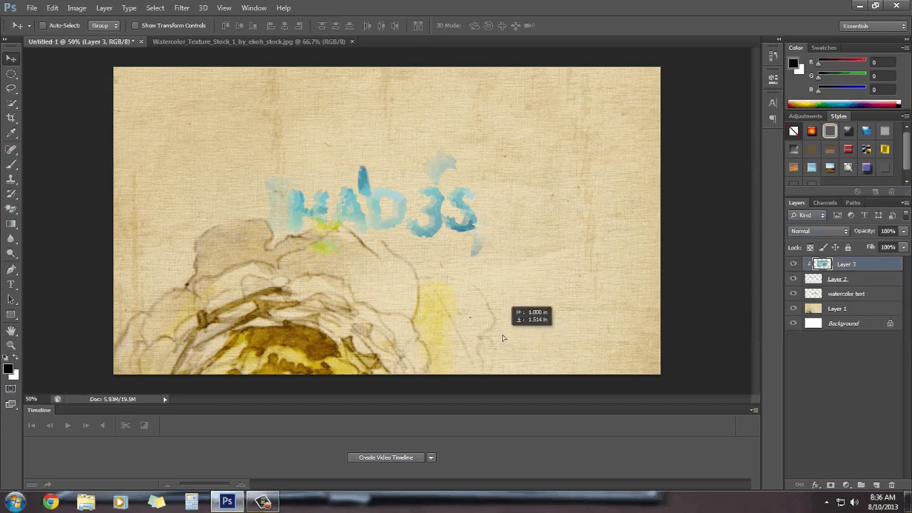
{"action": "left_click_drag", "start_coordinate": [503, 338], "coordinate": [498, 328]}
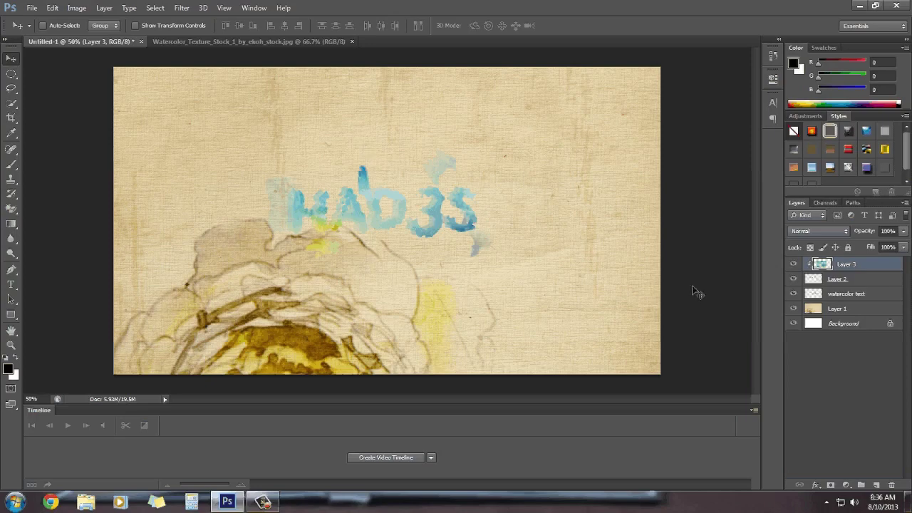
Step: Add an empty layer on top of the clipped texture and open the random_large_doodle_texture_2 image
{"action": "left_click", "coordinate": [876, 485]}
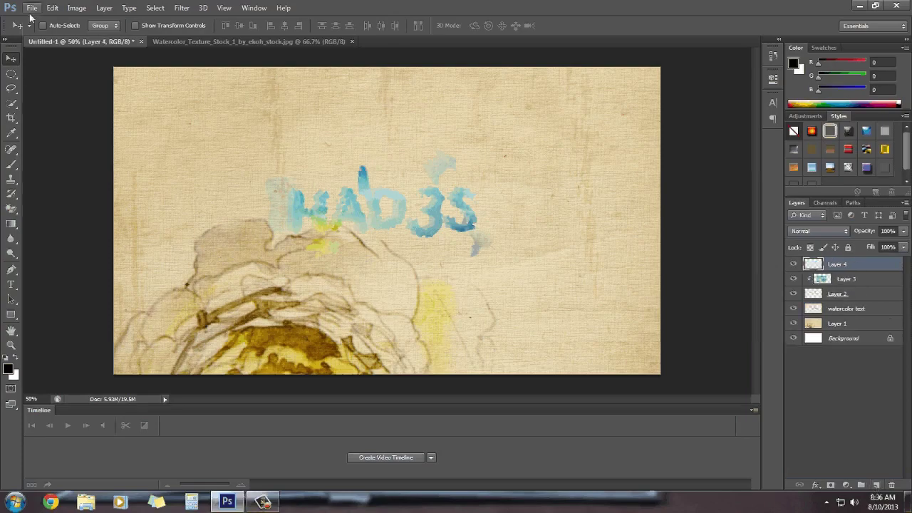
{"action": "left_click", "coordinate": [32, 9]}
{"action": "left_click", "coordinate": [44, 31]}
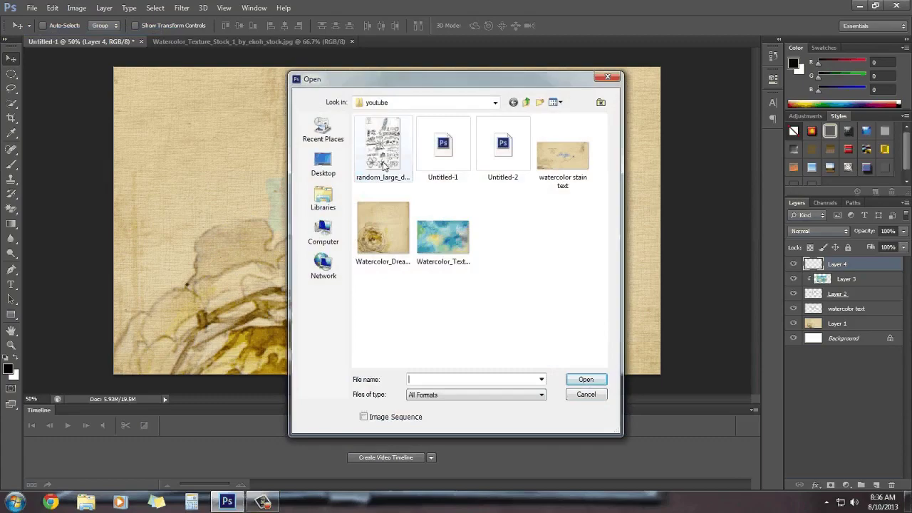
{"action": "left_click", "coordinate": [383, 165]}
{"action": "left_click", "coordinate": [593, 380]}
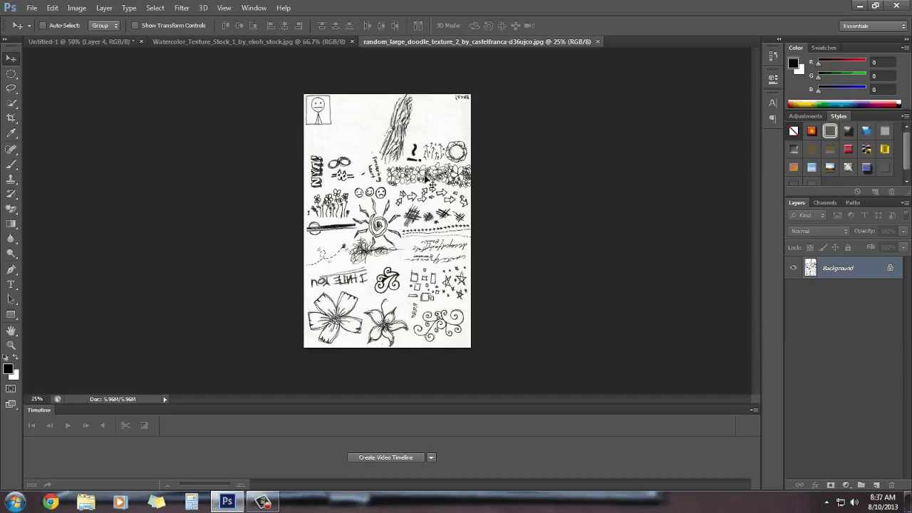
Step: Outline the row of small arrows in the doodle texture with a freehand Lasso selection and copy it
{"action": "key", "text": "ctrl+plus"}
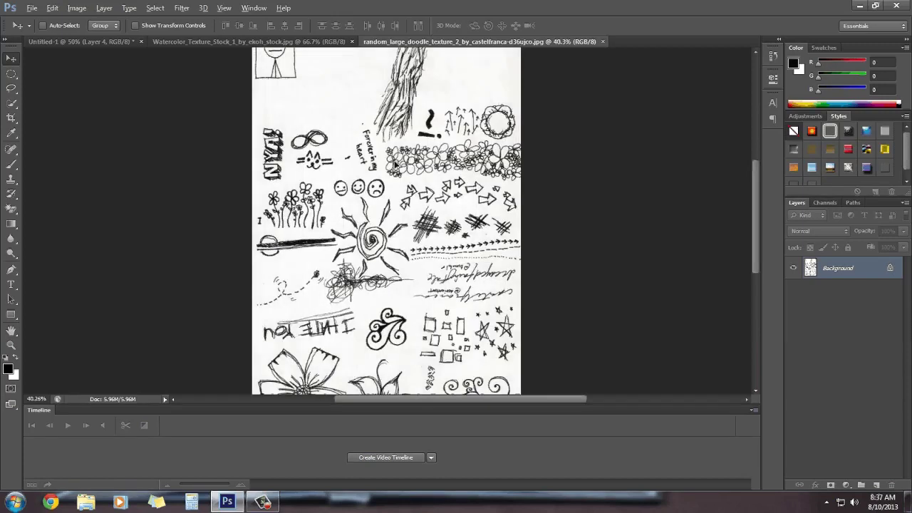
{"action": "left_click_drag", "start_coordinate": [424, 302], "coordinate": [389, 285]}
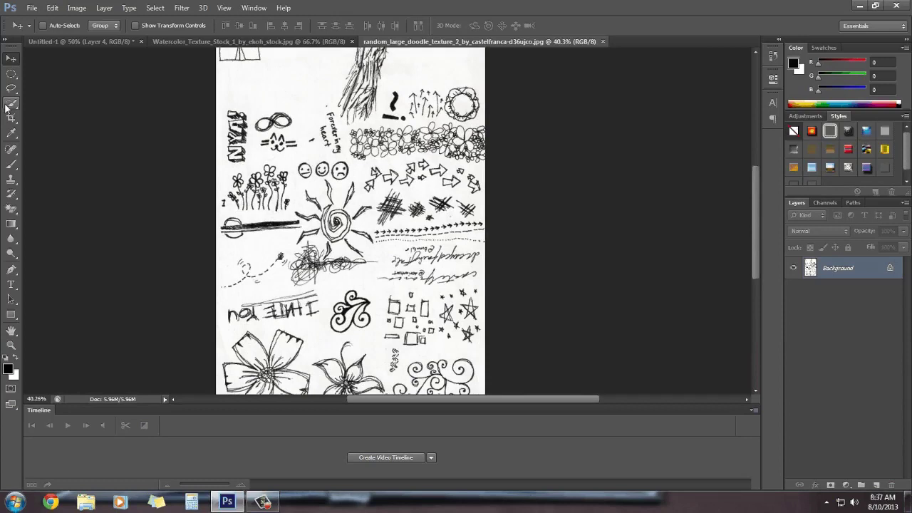
{"action": "left_click", "coordinate": [10, 90]}
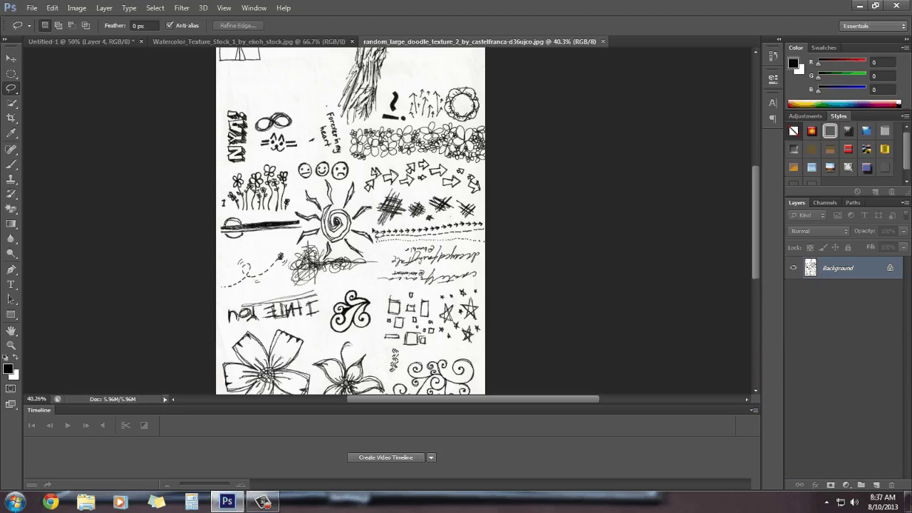
{"action": "mouse_move", "coordinate": [394, 233]}
{"action": "left_mouse_down"}
{"action": "mouse_move", "coordinate": [491, 230]}
{"action": "mouse_move", "coordinate": [403, 242]}
{"action": "left_mouse_up"}
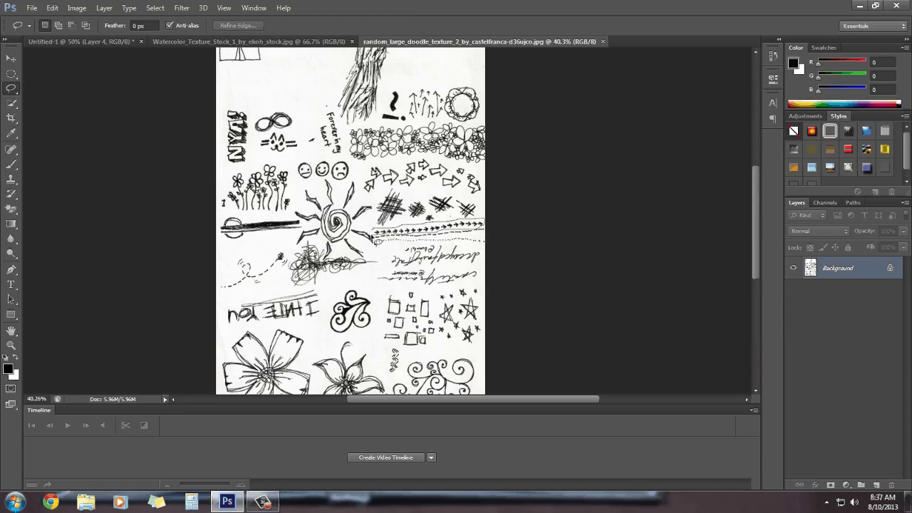
{"action": "left_click_drag", "start_coordinate": [484, 222], "coordinate": [489, 242]}
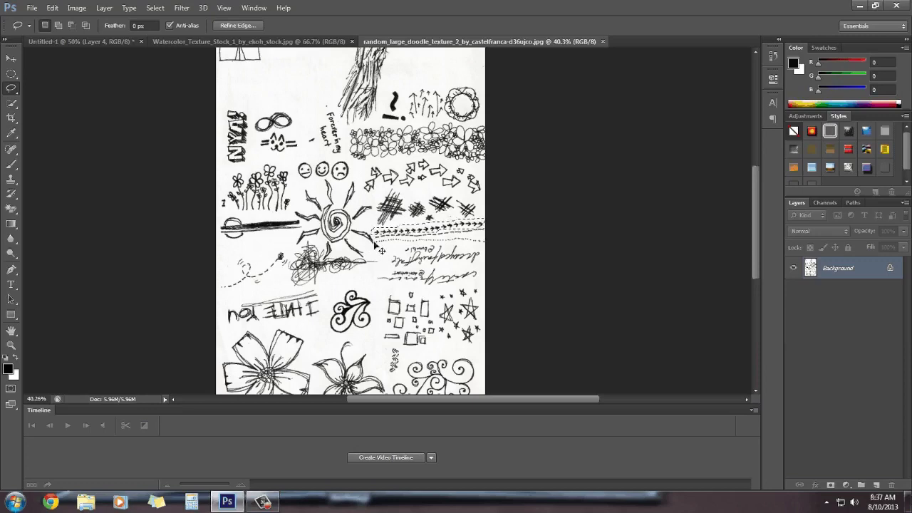
Step: Paste the copied arrow row into the empty top layer of the text composition and move it to the open paper below and right of HAD3S
{"action": "left_click", "coordinate": [85, 40]}
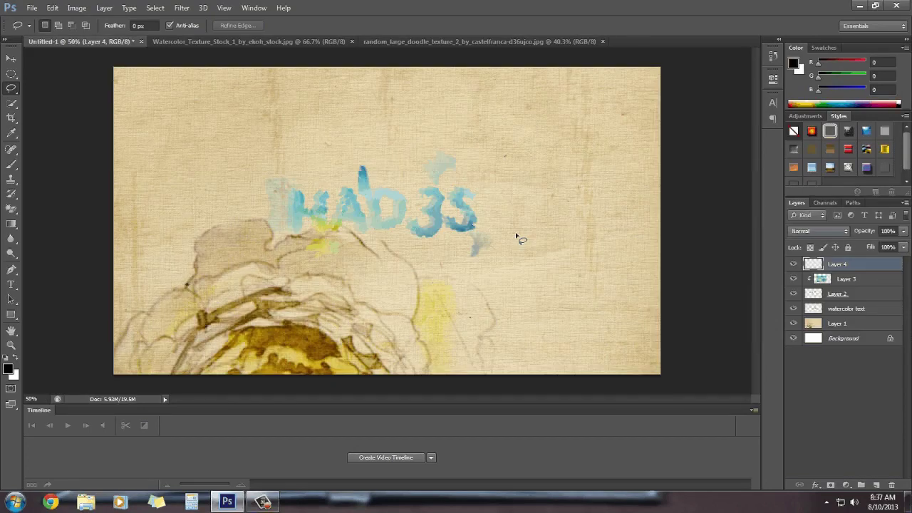
{"action": "key", "text": "ctrl+v"}
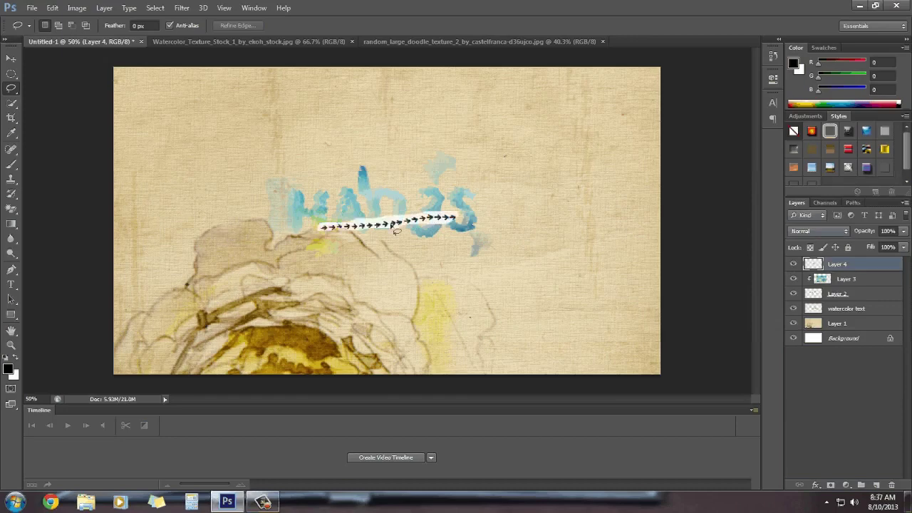
{"action": "key", "text": "v"}
{"action": "left_click_drag", "start_coordinate": [369, 217], "coordinate": [537, 265]}
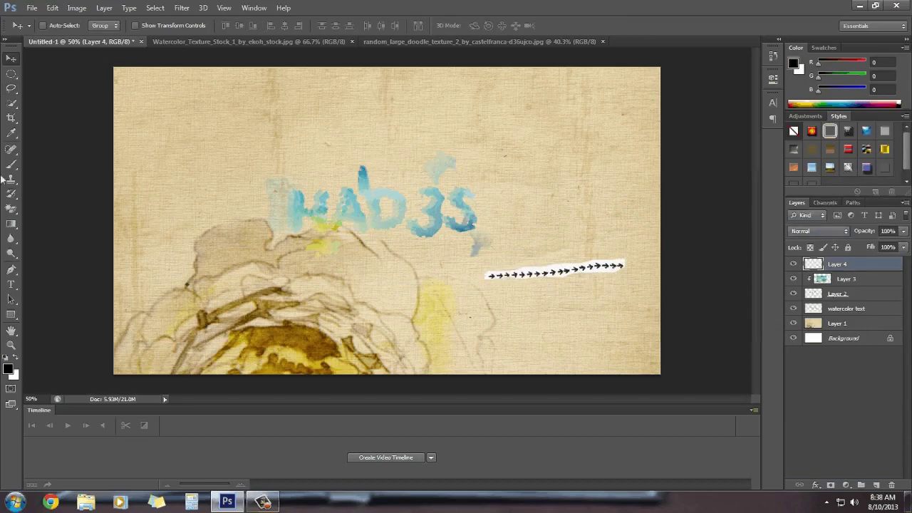
Step: Remove the white backing around the arrow row with the Magic Eraser and place the row directly beneath the HAD3S text
{"action": "mouse_move", "coordinate": [11, 209]}
{"action": "left_mouse_down"}
{"action": "mouse_move", "coordinate": [44, 211]}
{"action": "mouse_move", "coordinate": [32, 214]}
{"action": "mouse_move", "coordinate": [64, 230]}
{"action": "left_mouse_up"}
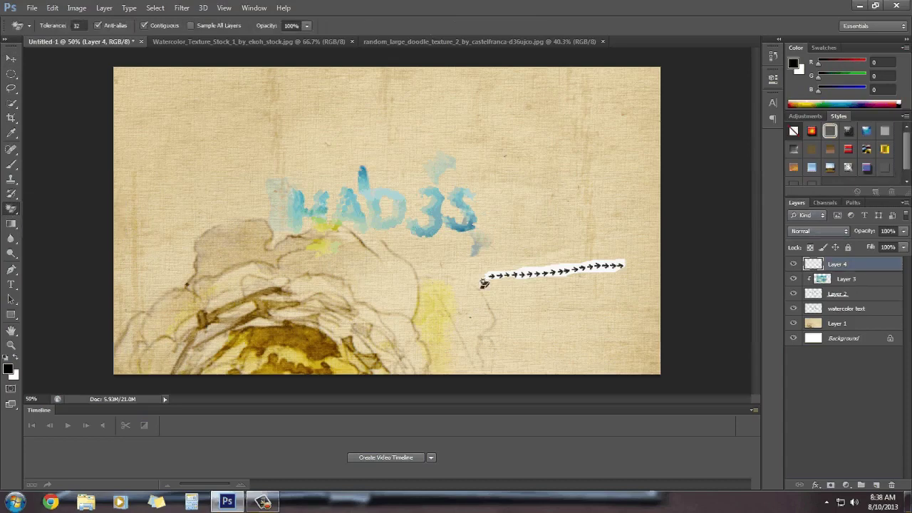
{"action": "left_click", "coordinate": [555, 266]}
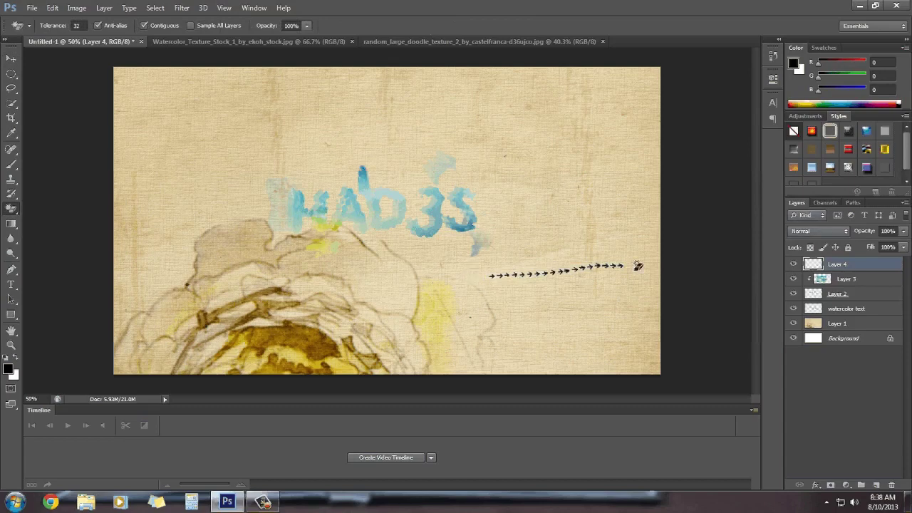
{"action": "left_click", "coordinate": [10, 58]}
{"action": "left_click_drag", "start_coordinate": [603, 306], "coordinate": [444, 286]}
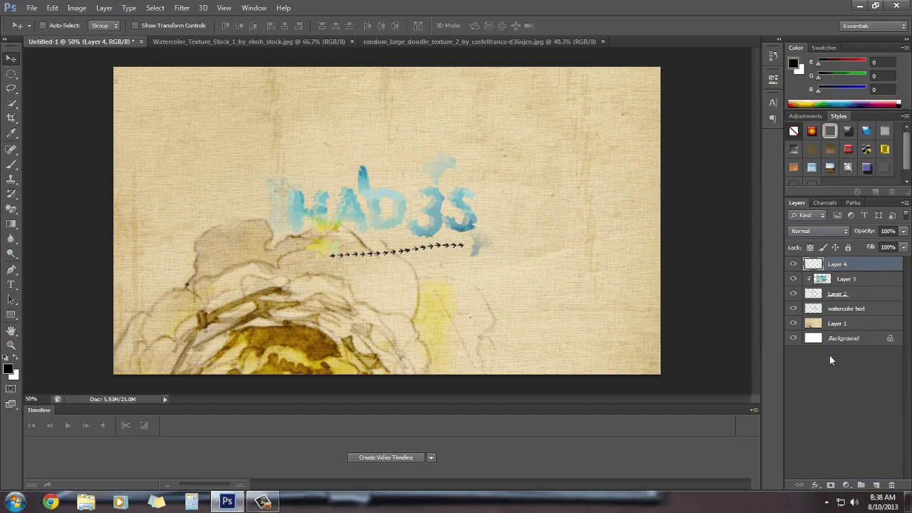
Step: Return to the doodle texture image, lasso the flipped I HATE YOU lettering and copy it
{"action": "left_click", "coordinate": [241, 44]}
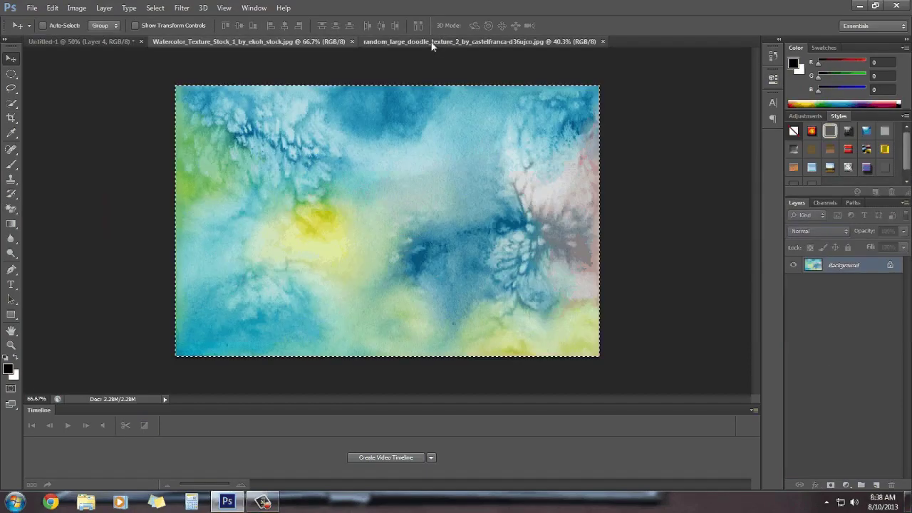
{"action": "left_click", "coordinate": [78, 41]}
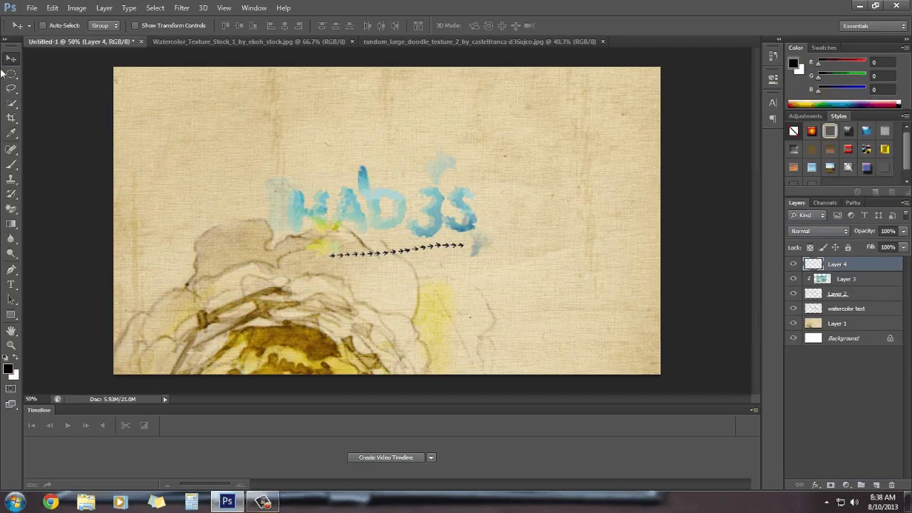
{"action": "left_click", "coordinate": [31, 7]}
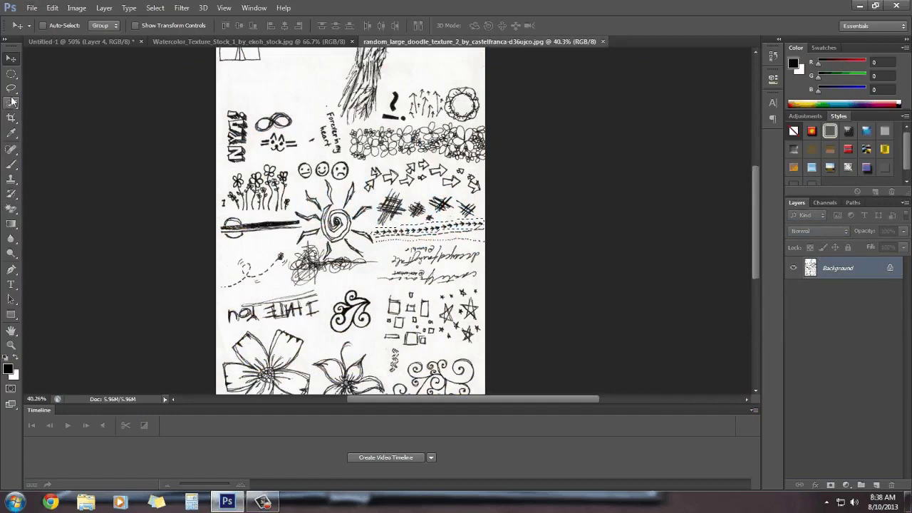
{"action": "left_click", "coordinate": [10, 74]}
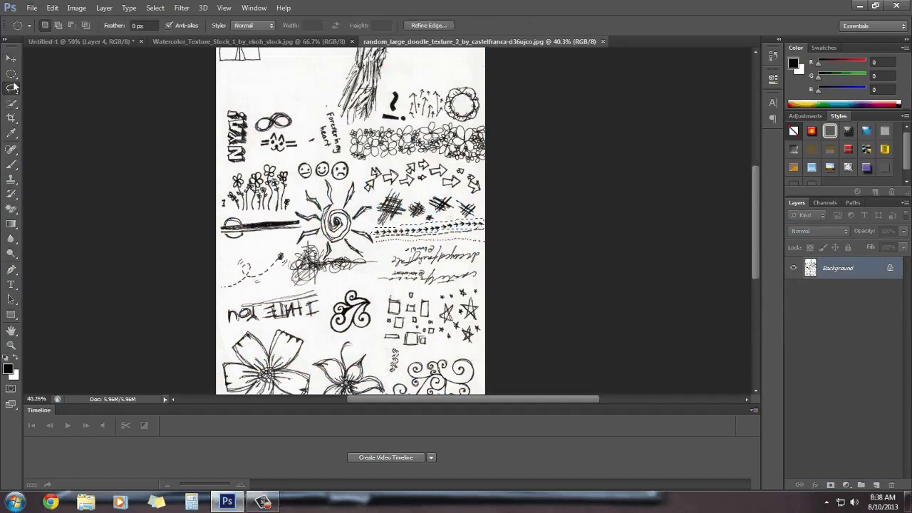
{"action": "left_click", "coordinate": [12, 87]}
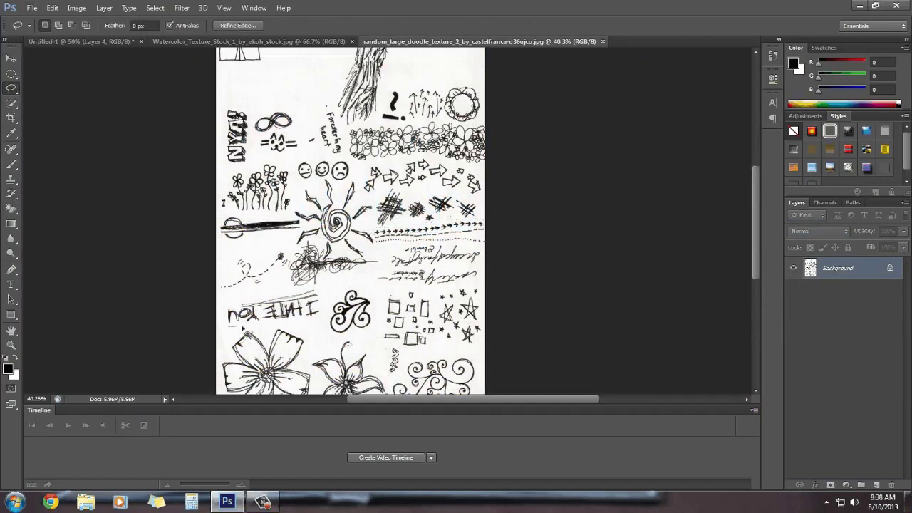
{"action": "mouse_move", "coordinate": [243, 328]}
{"action": "left_mouse_down"}
{"action": "mouse_move", "coordinate": [326, 320]}
{"action": "mouse_move", "coordinate": [315, 290]}
{"action": "mouse_move", "coordinate": [246, 298]}
{"action": "mouse_move", "coordinate": [232, 329]}
{"action": "left_mouse_up"}
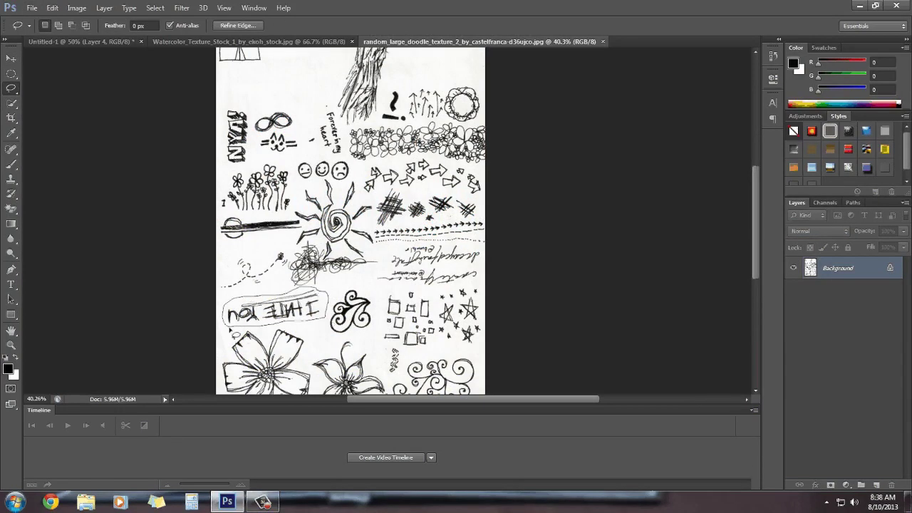
Step: Paste the flipped lettering into the text composition as a new layer and move it to the open paper above and right of HAD3S
{"action": "left_click", "coordinate": [77, 42]}
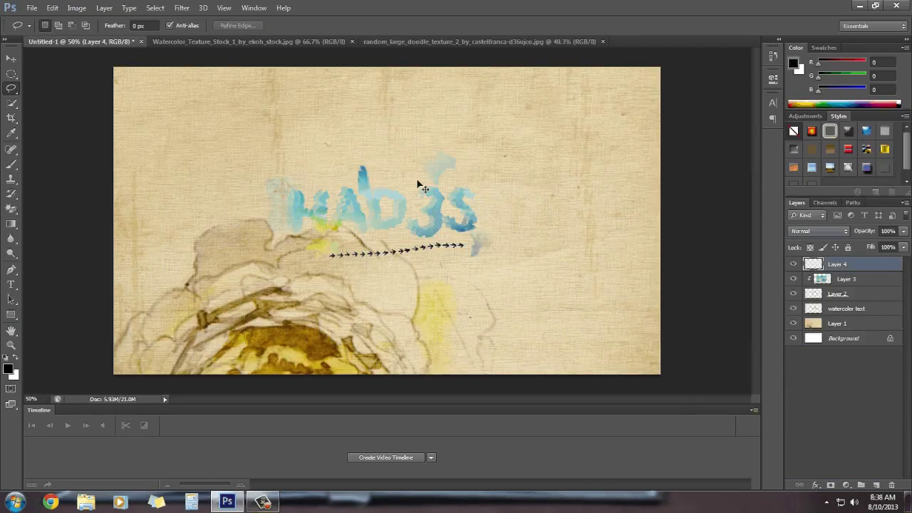
{"action": "key", "text": "ctrl+v"}
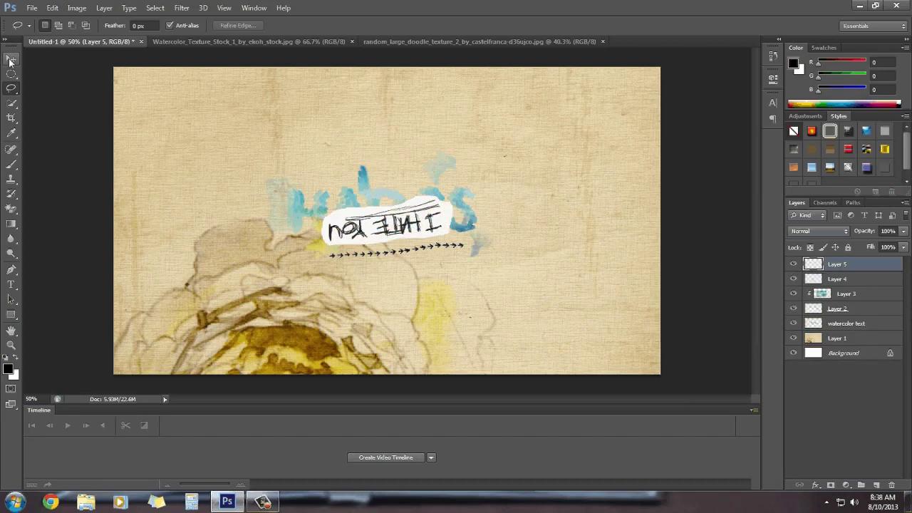
{"action": "left_click", "coordinate": [11, 59]}
{"action": "left_click_drag", "start_coordinate": [312, 247], "coordinate": [462, 165]}
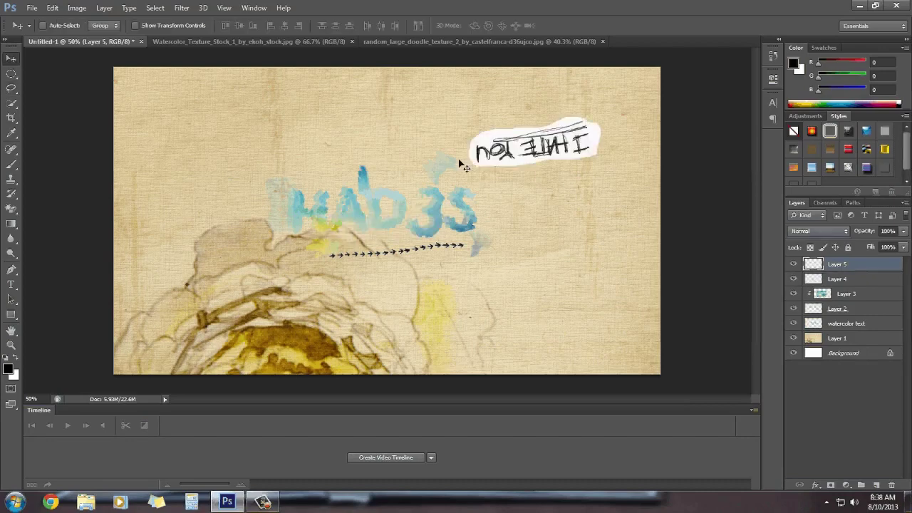
Step: Erase the white backing around and between the pasted letters with the Magic Eraser, and move the lettering above and left of HAD3S
{"action": "key", "text": "e"}
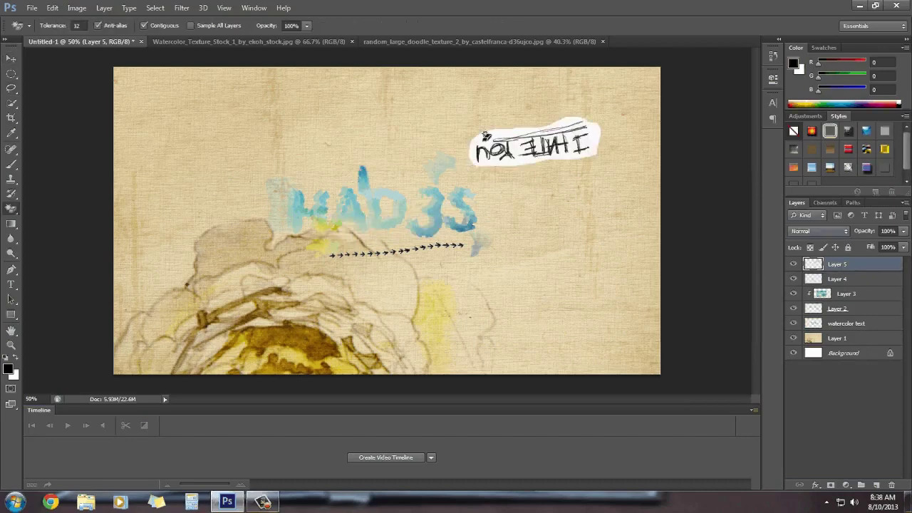
{"action": "left_click", "coordinate": [485, 136]}
{"action": "left_click", "coordinate": [549, 136]}
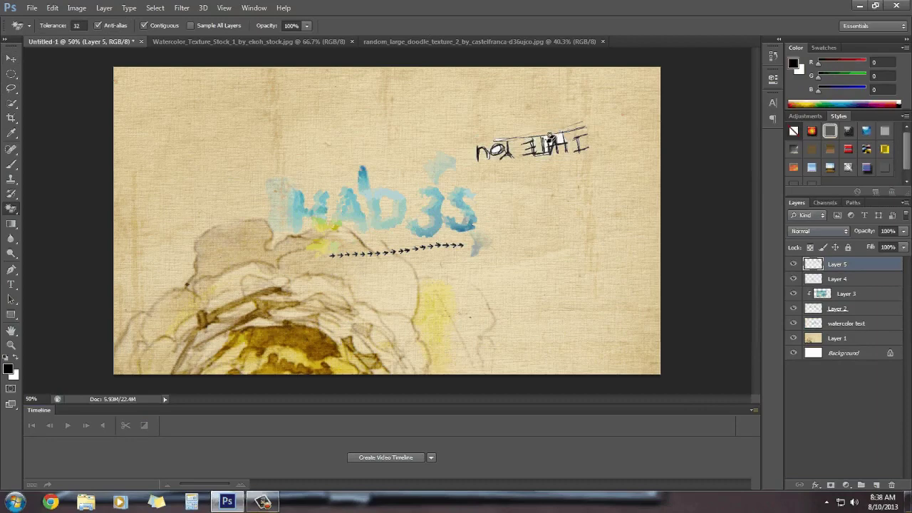
{"action": "left_click", "coordinate": [562, 131]}
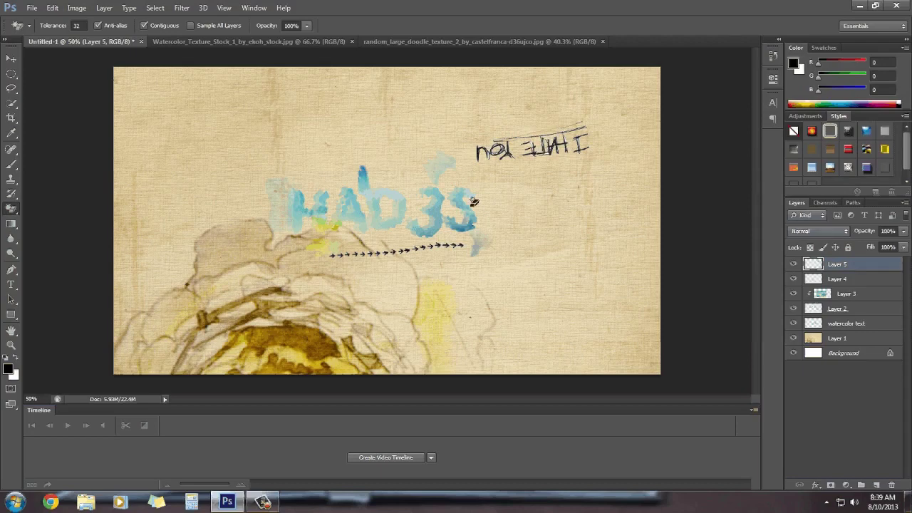
{"action": "left_click", "coordinate": [10, 59]}
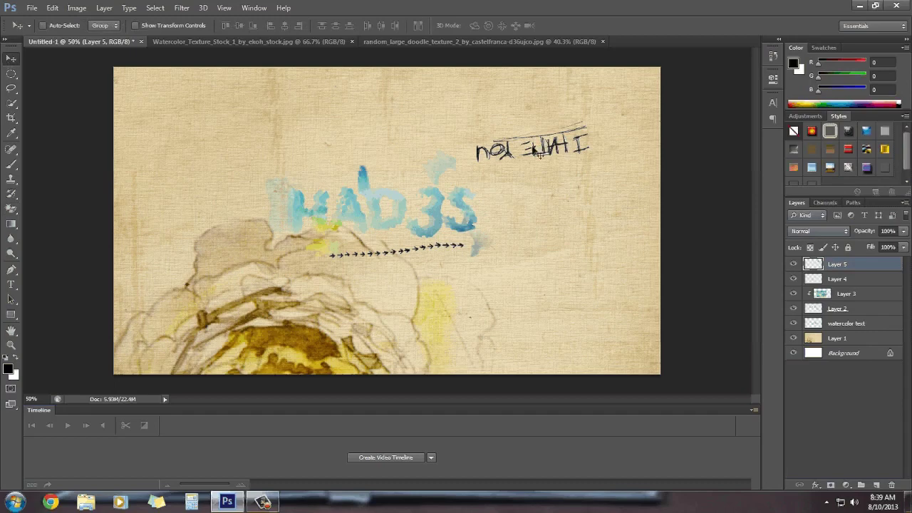
{"action": "left_click_drag", "start_coordinate": [540, 151], "coordinate": [209, 126]}
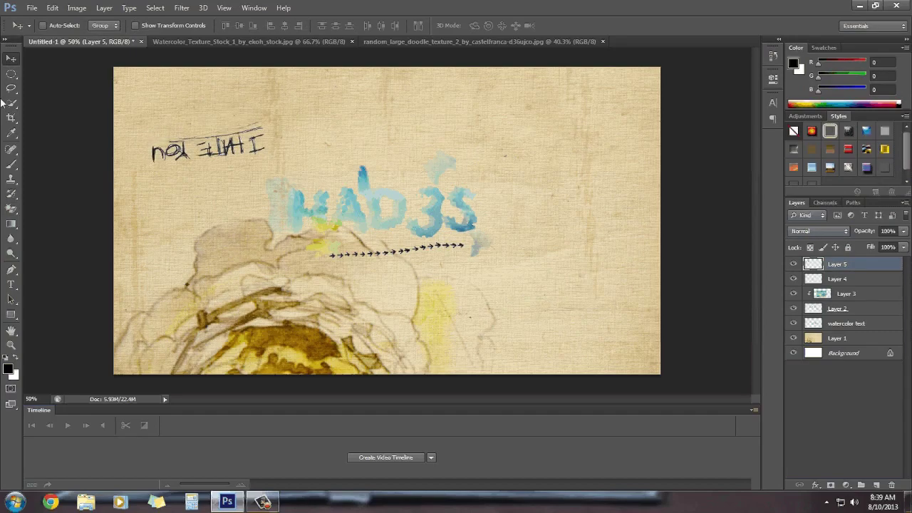
Step: Lasso the group of cross-hatch scribbles above the arrow row in the doodle texture image and copy it
{"action": "left_click", "coordinate": [412, 42]}
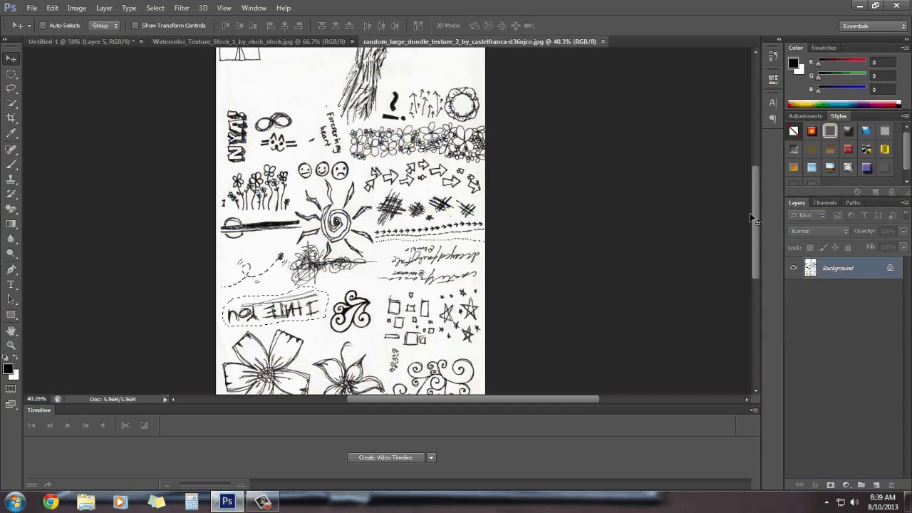
{"action": "mouse_move", "coordinate": [753, 220]}
{"action": "left_mouse_down"}
{"action": "mouse_move", "coordinate": [750, 204]}
{"action": "mouse_move", "coordinate": [749, 252]}
{"action": "mouse_move", "coordinate": [744, 229]}
{"action": "mouse_move", "coordinate": [10, 133]}
{"action": "left_mouse_up"}
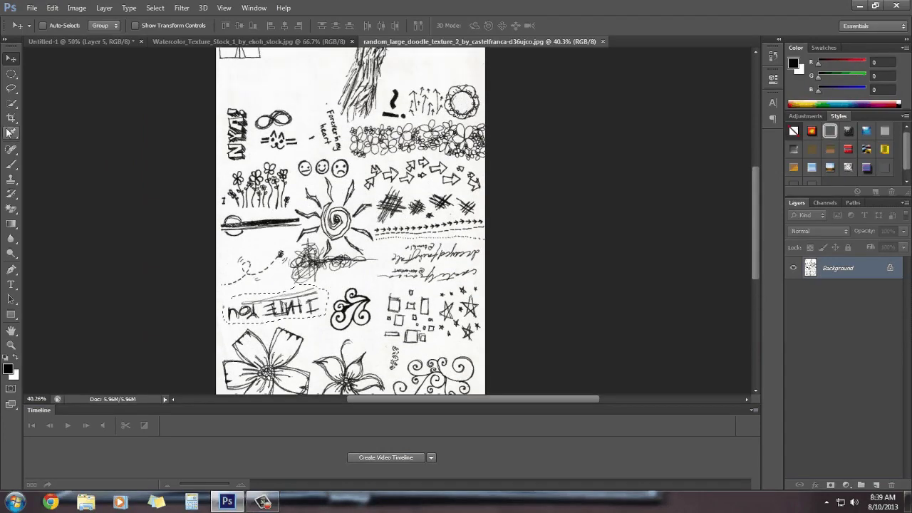
{"action": "key", "text": "l"}
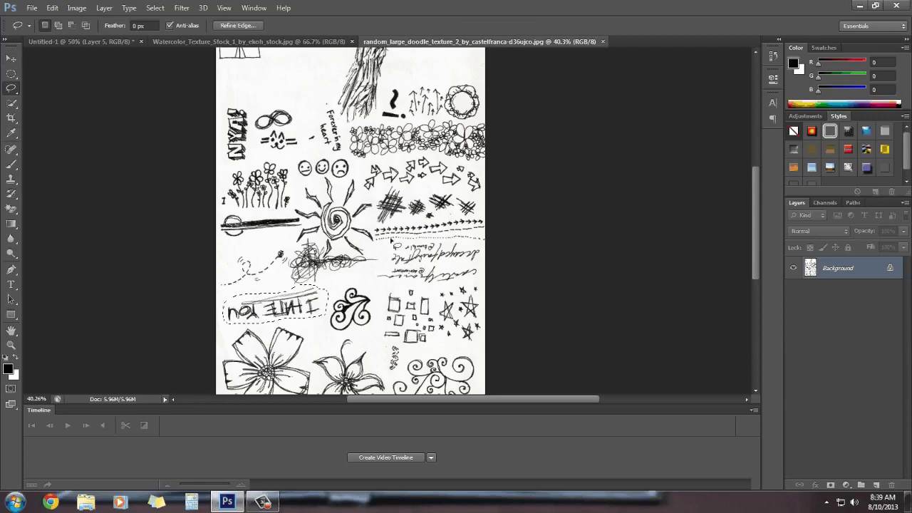
{"action": "scroll", "coordinate": [403, 239], "scroll_direction": "up", "scroll_amount": 3}
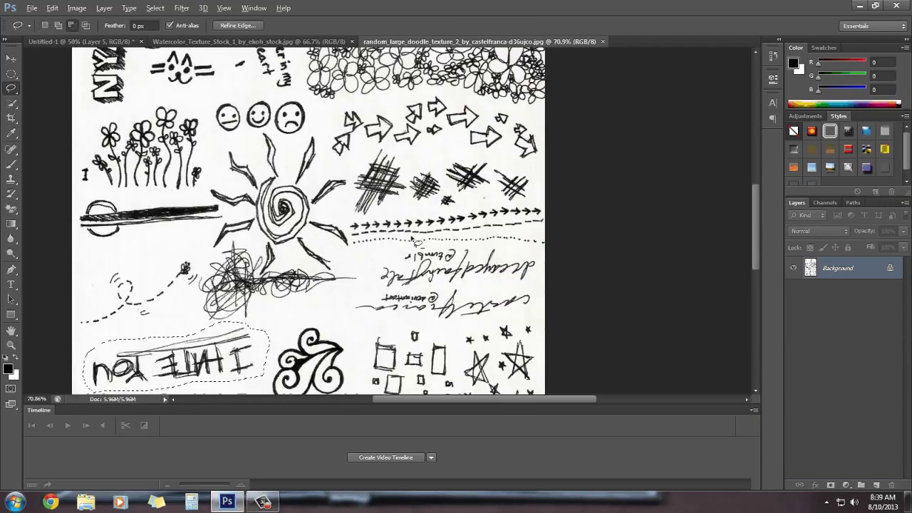
{"action": "scroll", "coordinate": [416, 241], "scroll_direction": "up", "scroll_amount": 2}
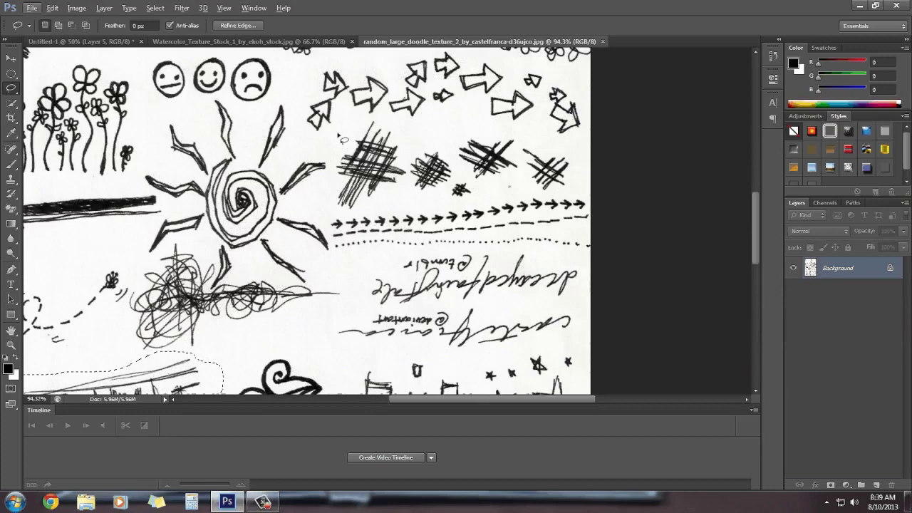
{"action": "mouse_move", "coordinate": [338, 134]}
{"action": "left_mouse_down"}
{"action": "mouse_move", "coordinate": [348, 211]}
{"action": "mouse_move", "coordinate": [553, 193]}
{"action": "mouse_move", "coordinate": [511, 137]}
{"action": "mouse_move", "coordinate": [374, 120]}
{"action": "mouse_move", "coordinate": [341, 136]}
{"action": "left_mouse_up"}
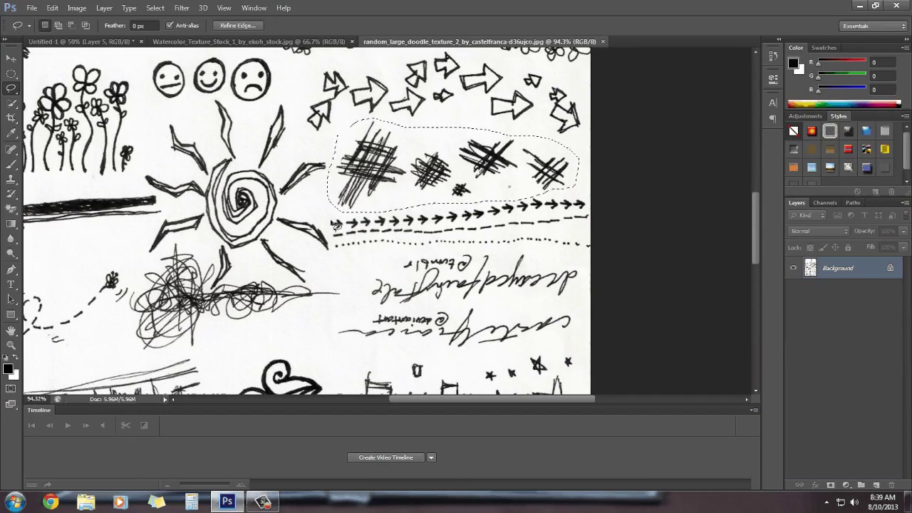
Step: Paste the cross-hatch scribbles into the text composition as a new layer and move them above and right of HAD3S
{"action": "key", "text": "ctrl+Tab"}
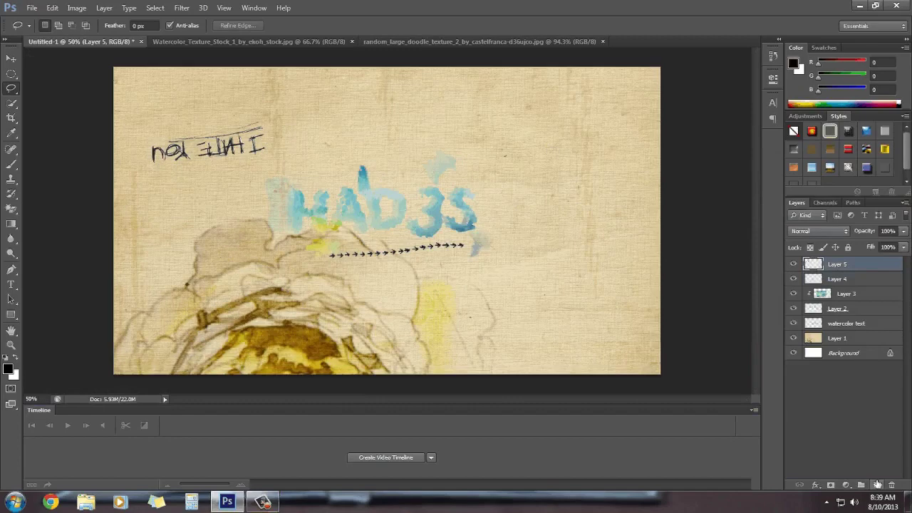
{"action": "key", "text": "ctrl+v"}
{"action": "key", "text": "v"}
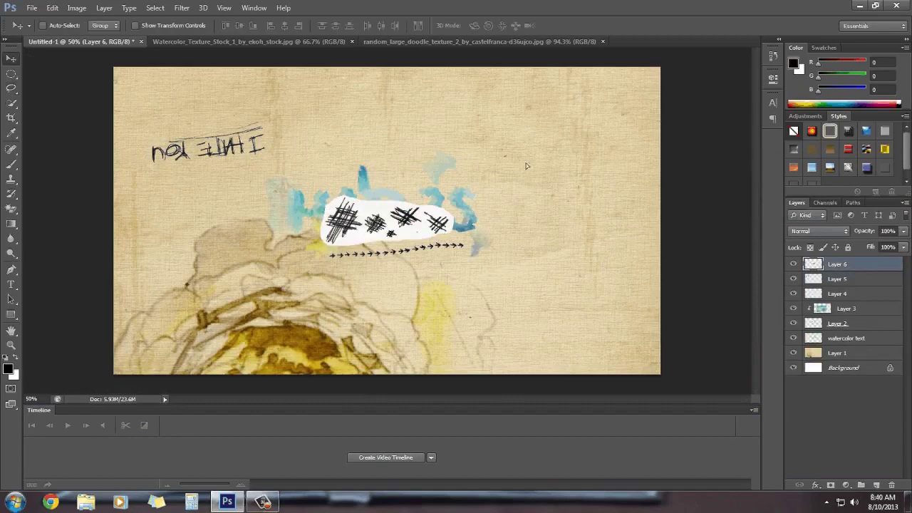
{"action": "left_click_drag", "start_coordinate": [526, 166], "coordinate": [682, 75]}
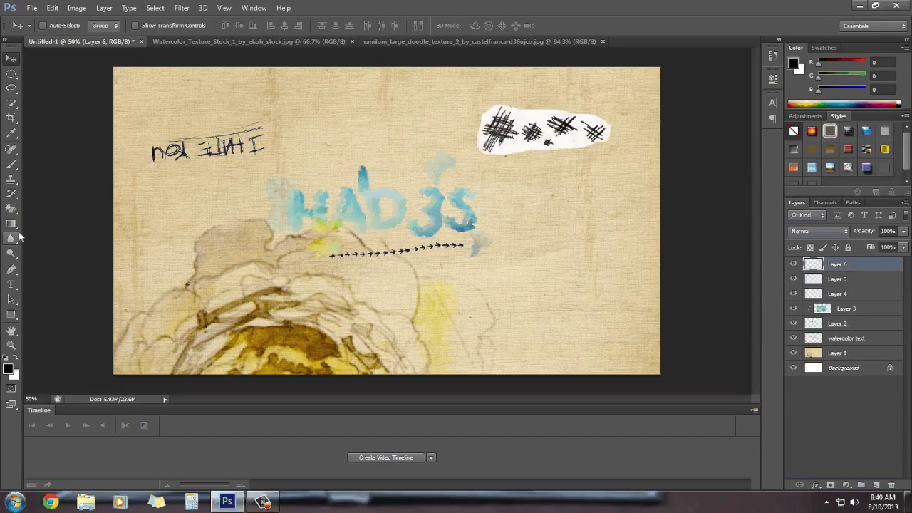
Step: Erase the white backing around the cross-hatch scribbles with the Magic Eraser and move them below and right of HAD3S
{"action": "key", "text": "e"}
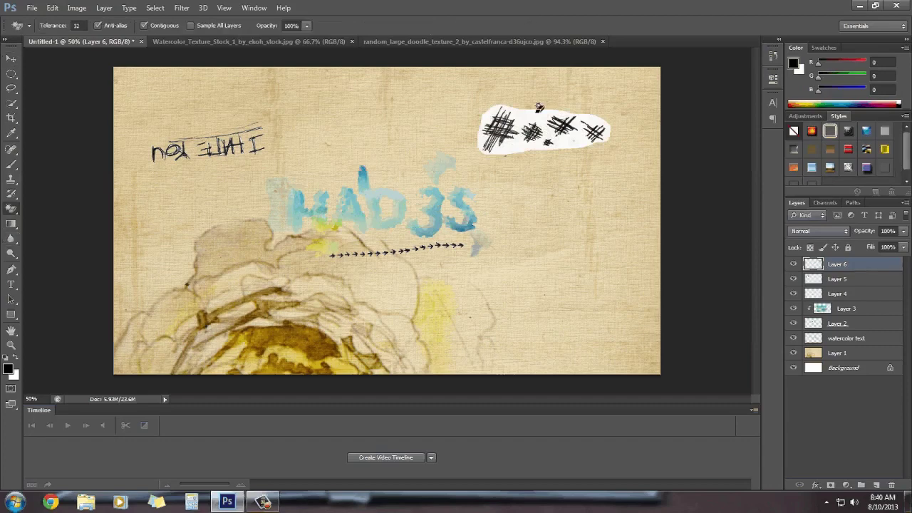
{"action": "left_click", "coordinate": [539, 108]}
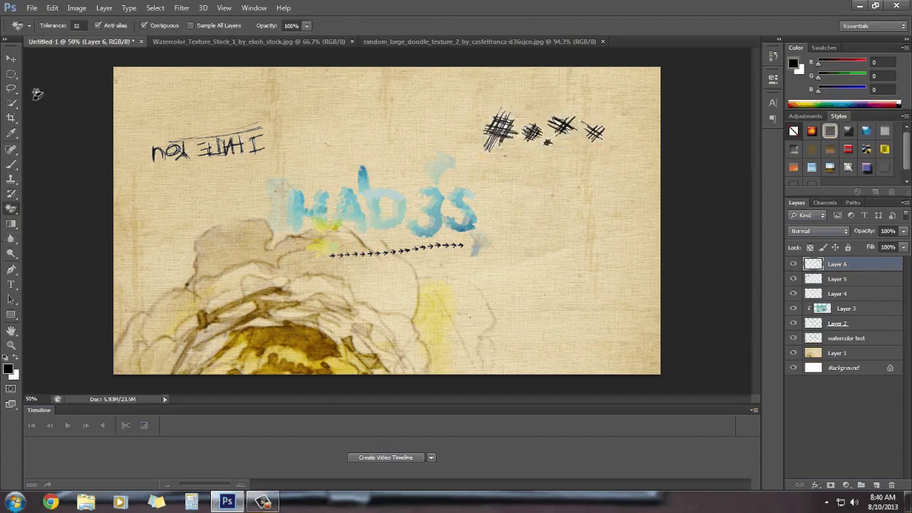
{"action": "key", "text": "v"}
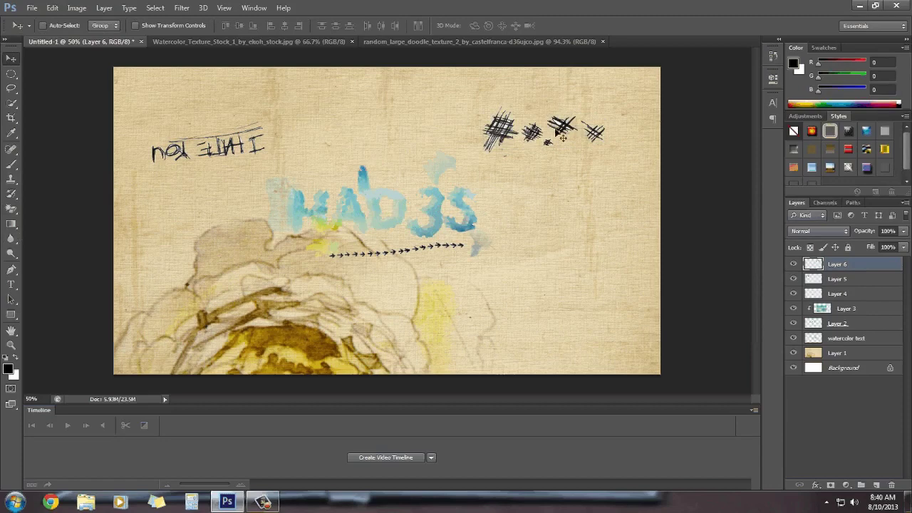
{"action": "mouse_move", "coordinate": [563, 137]}
{"action": "left_mouse_down"}
{"action": "mouse_move", "coordinate": [574, 305]}
{"action": "mouse_move", "coordinate": [536, 299]}
{"action": "mouse_move", "coordinate": [552, 300]}
{"action": "left_mouse_up"}
Step: Lasso the row of three round faces above the sun in the doodle texture image and copy it
{"action": "key", "text": "ctrl+shift+Tab"}
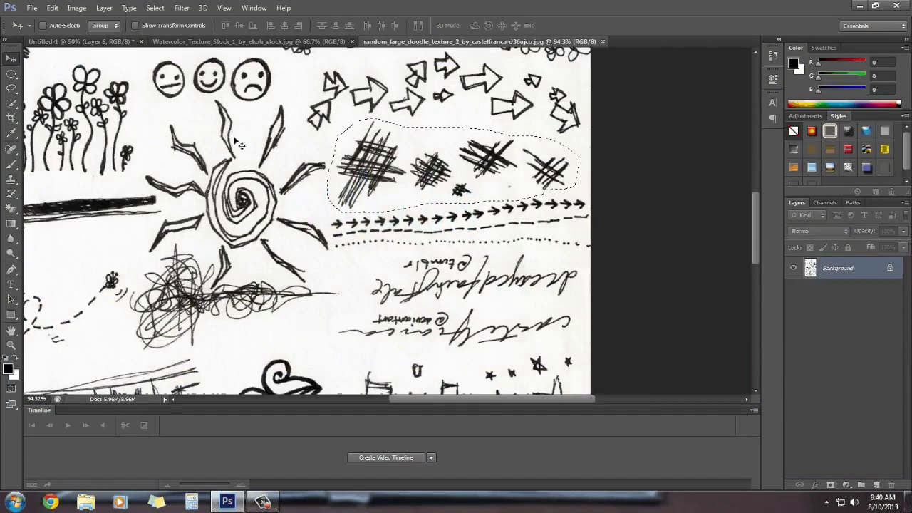
{"action": "left_click", "coordinate": [11, 88]}
{"action": "mouse_move", "coordinate": [152, 109]}
{"action": "left_mouse_down"}
{"action": "mouse_move", "coordinate": [243, 105]}
{"action": "mouse_move", "coordinate": [266, 56]}
{"action": "mouse_move", "coordinate": [157, 66]}
{"action": "mouse_move", "coordinate": [151, 100]}
{"action": "left_mouse_up"}
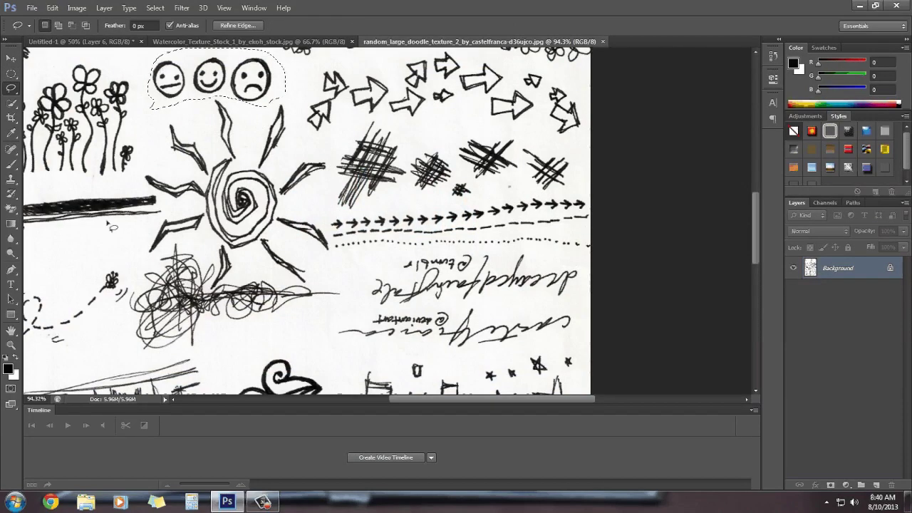
Step: Paste the three faces into the text composition as a new layer and move them above and right of HAD3S
{"action": "left_click", "coordinate": [72, 42]}
{"action": "key", "text": "ctrl+v"}
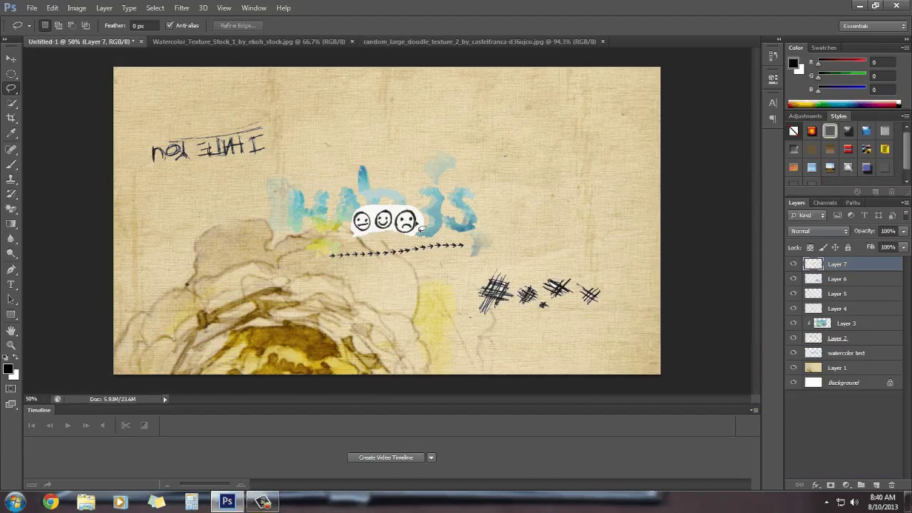
{"action": "key", "text": "v"}
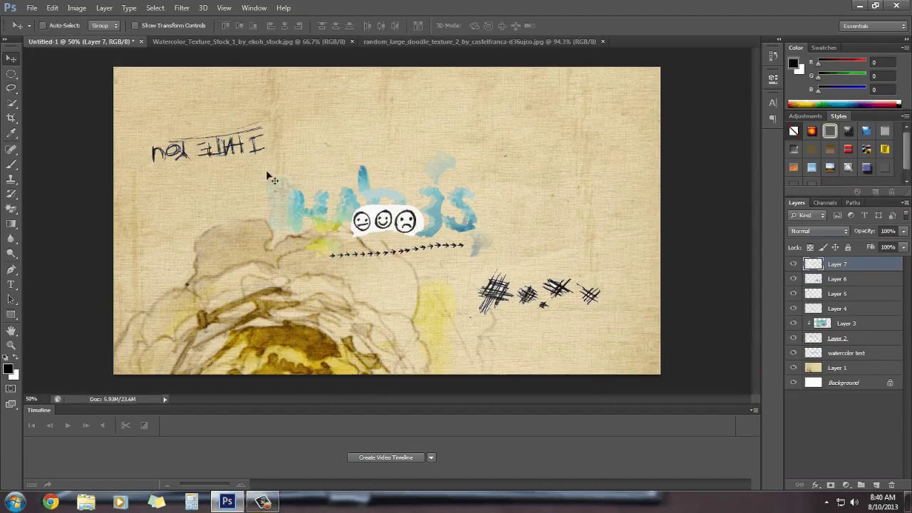
{"action": "mouse_move", "coordinate": [377, 230]}
{"action": "left_mouse_down"}
{"action": "mouse_move", "coordinate": [489, 168]}
{"action": "mouse_move", "coordinate": [504, 176]}
{"action": "left_mouse_up"}
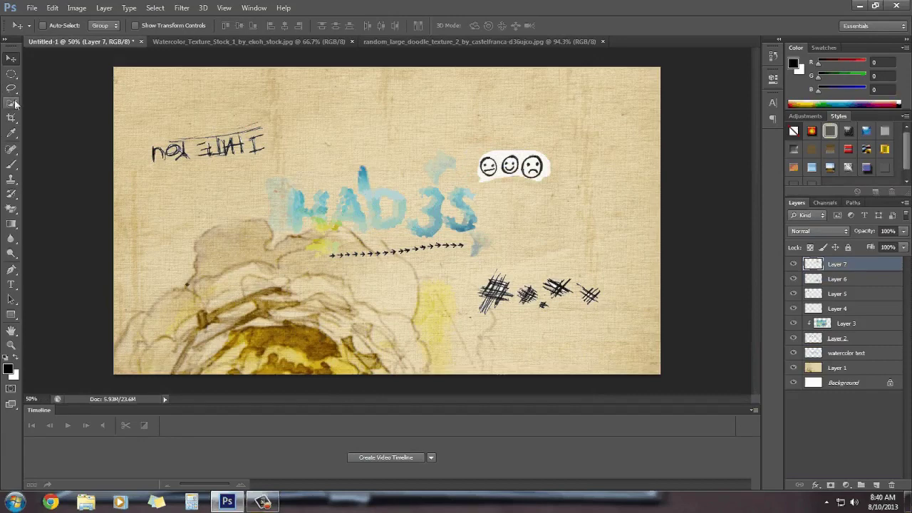
Step: Erase the white backing around and inside the three faces with the Magic Eraser
{"action": "left_click", "coordinate": [12, 208]}
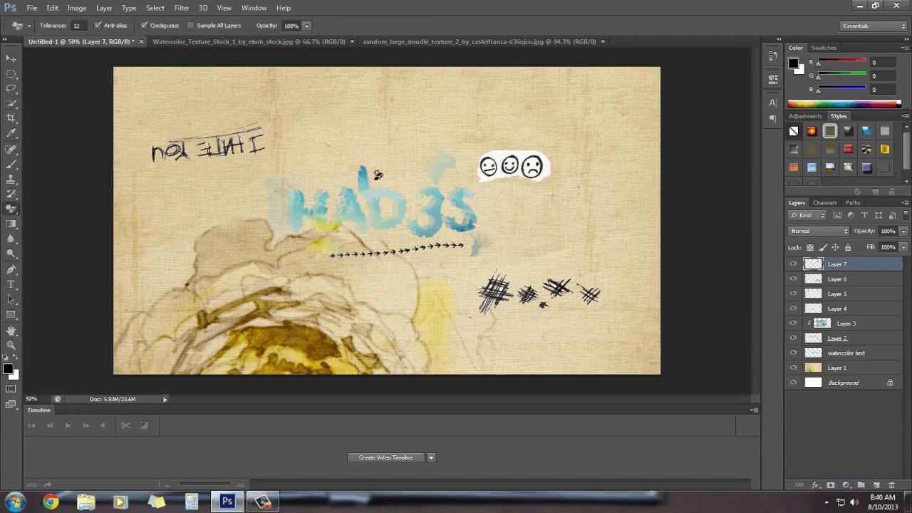
{"action": "left_click", "coordinate": [512, 157]}
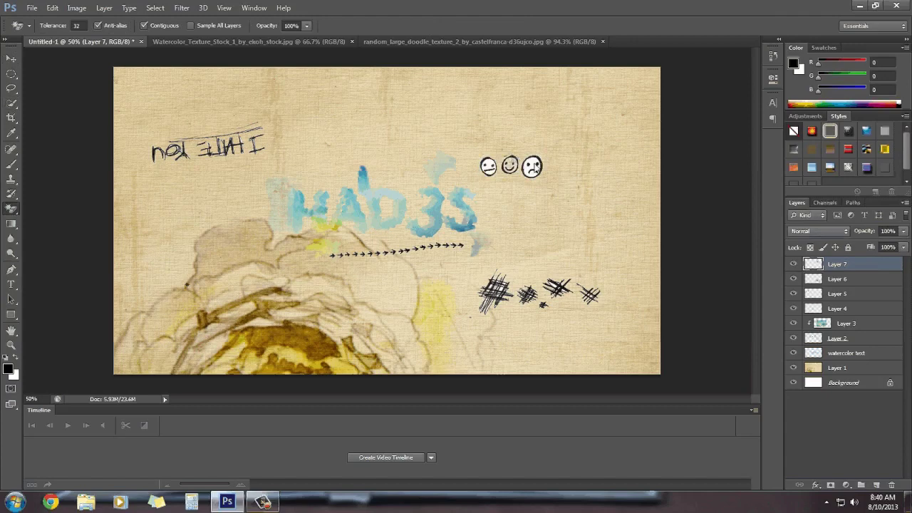
{"action": "left_click", "coordinate": [534, 168]}
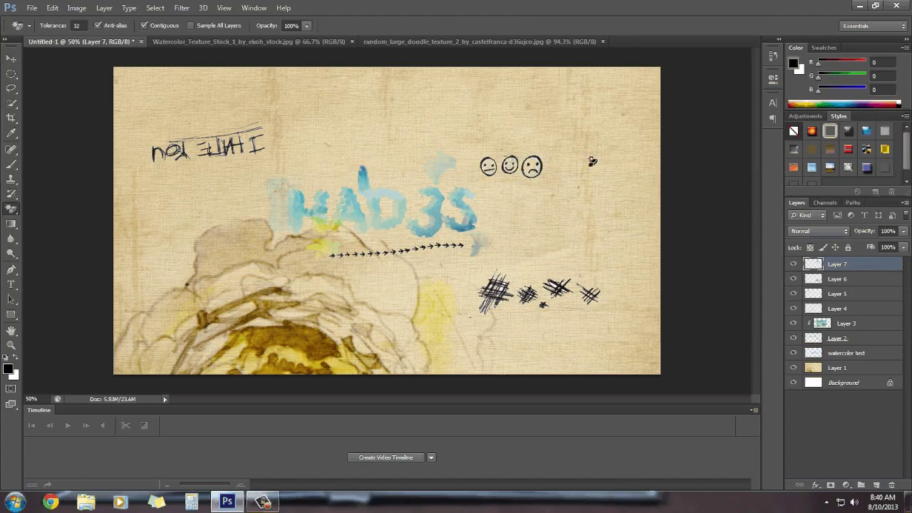
{"action": "left_click", "coordinate": [11, 72]}
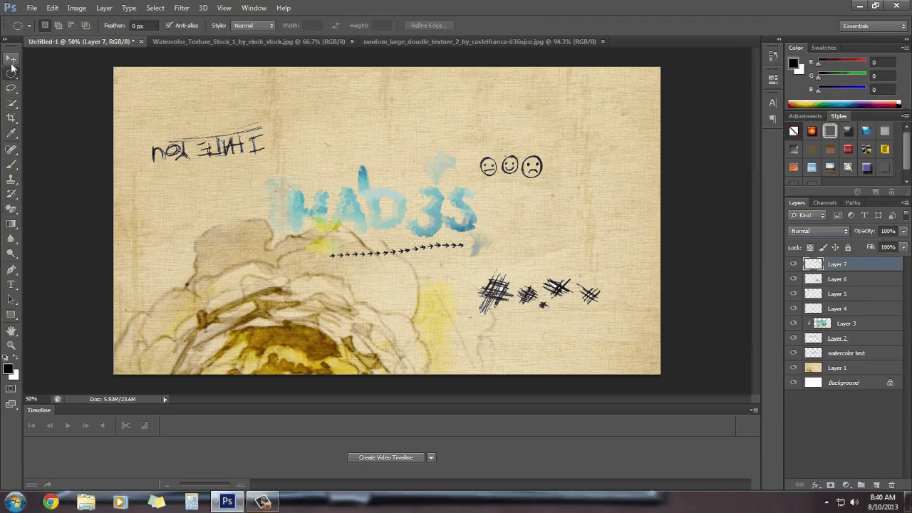
{"action": "left_click", "coordinate": [11, 58]}
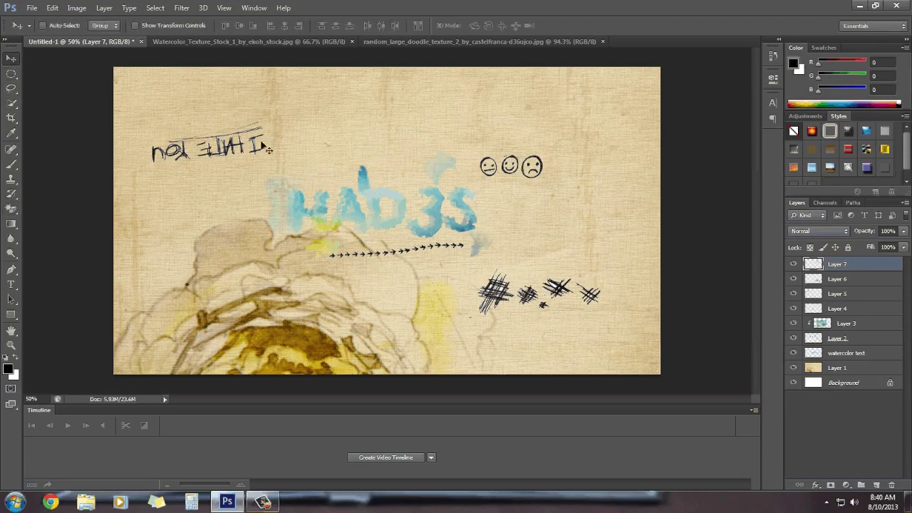
Step: Draw a wide text box across the open paper above HAD3S
{"action": "key", "text": "t"}
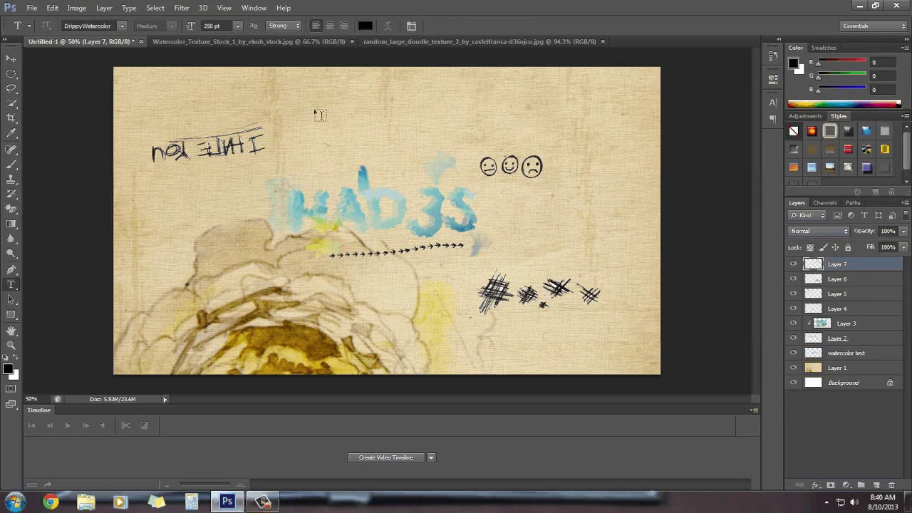
{"action": "left_click_drag", "start_coordinate": [328, 92], "coordinate": [639, 138]}
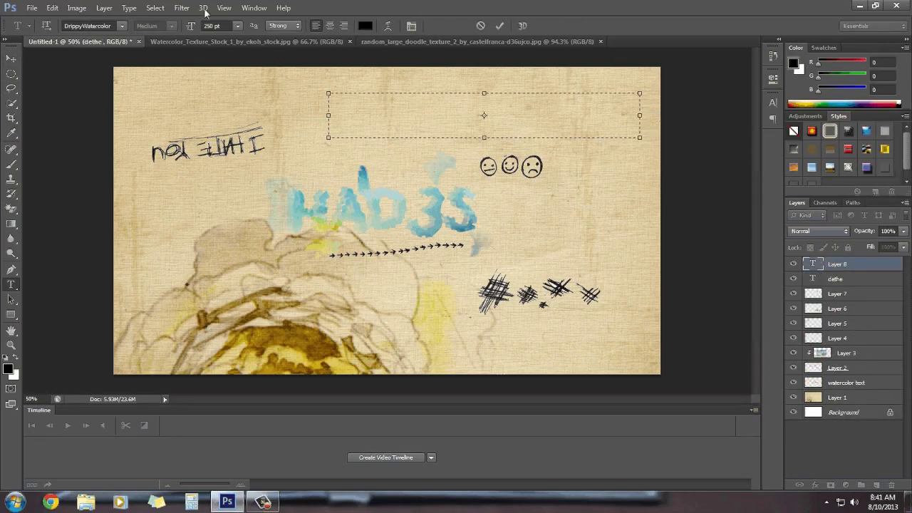
{"action": "type", "text": "had3"}
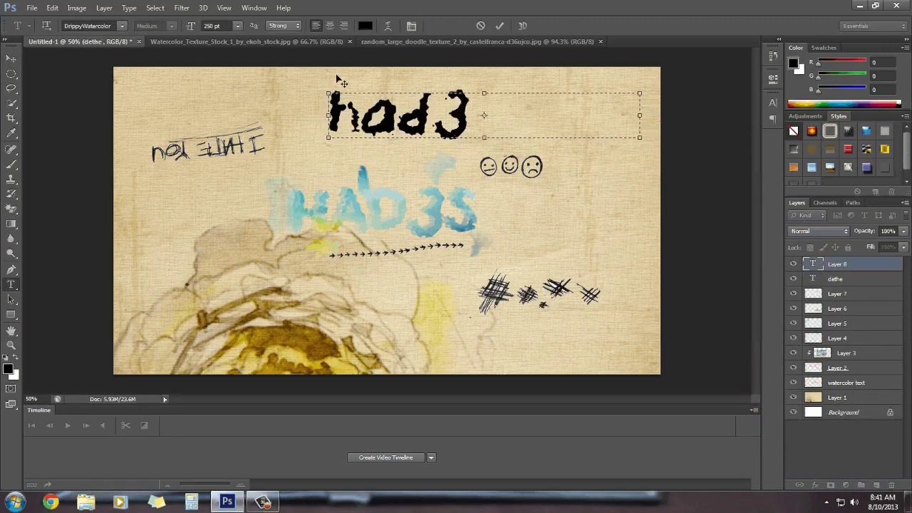
{"action": "key", "text": "BackSpace"}
{"action": "key", "text": "BackSpace"}
{"action": "key", "text": "BackSpace"}
{"action": "key", "text": "BackSpace"}
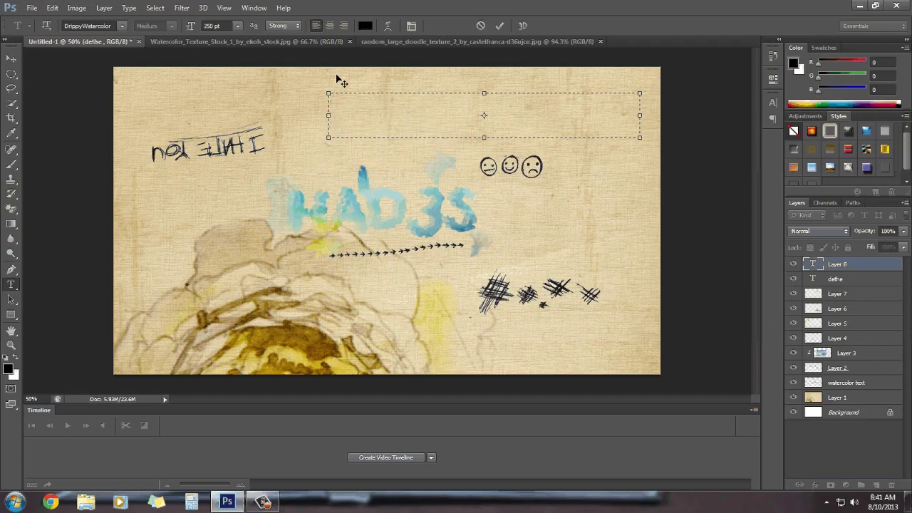
Step: Enter "designs" in the text box and set it to 72 pt in the Edwardian Script ITC font
{"action": "type", "text": "designs"}
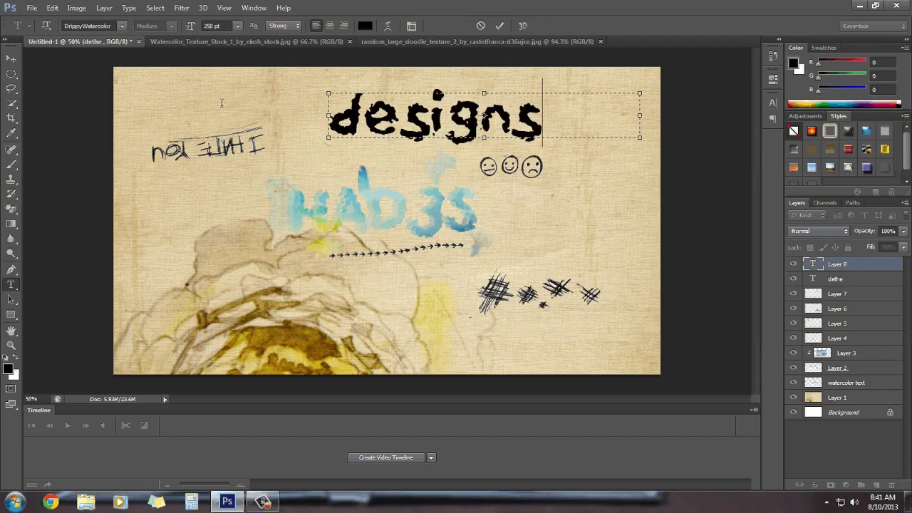
{"action": "key", "text": "ctrl+a"}
{"action": "left_click", "coordinate": [235, 25]}
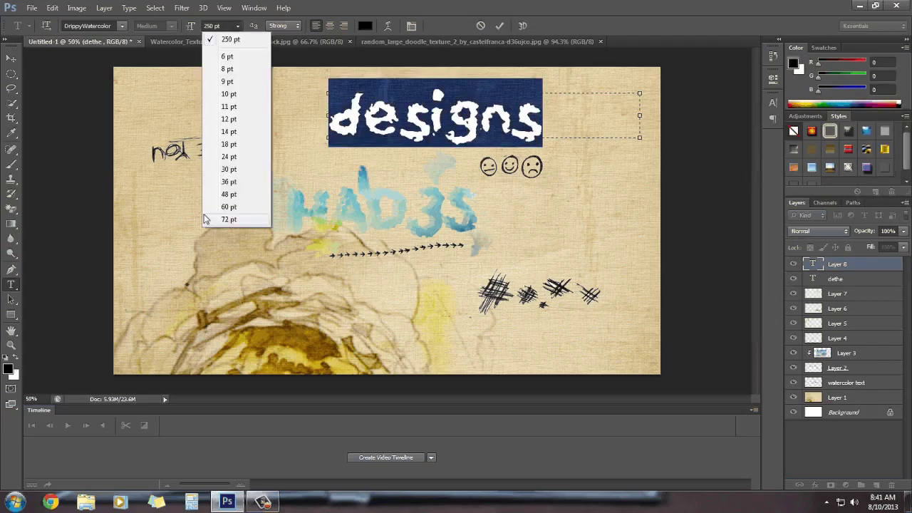
{"action": "left_click", "coordinate": [213, 219]}
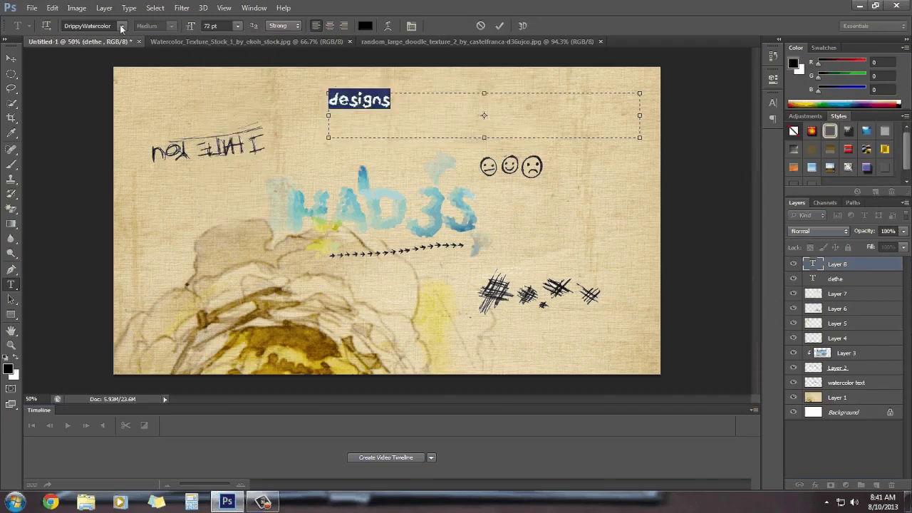
{"action": "left_click", "coordinate": [121, 26]}
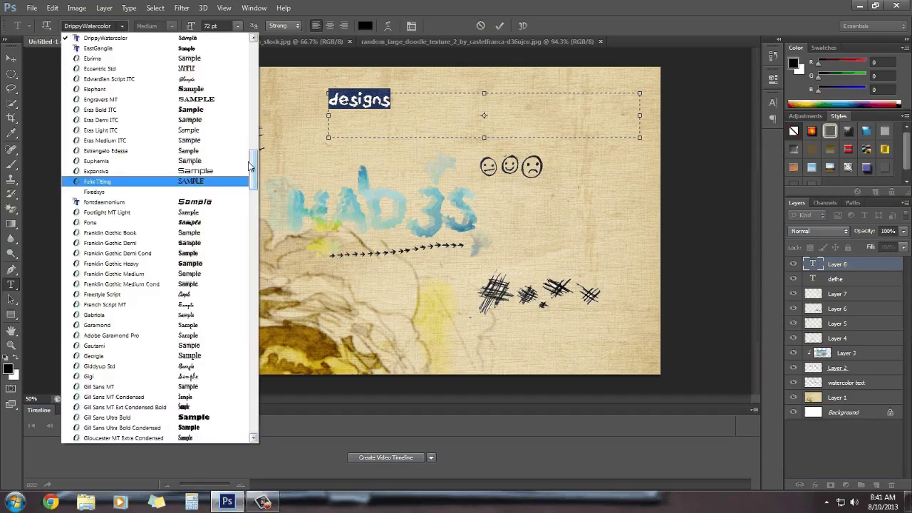
{"action": "left_click", "coordinate": [87, 79]}
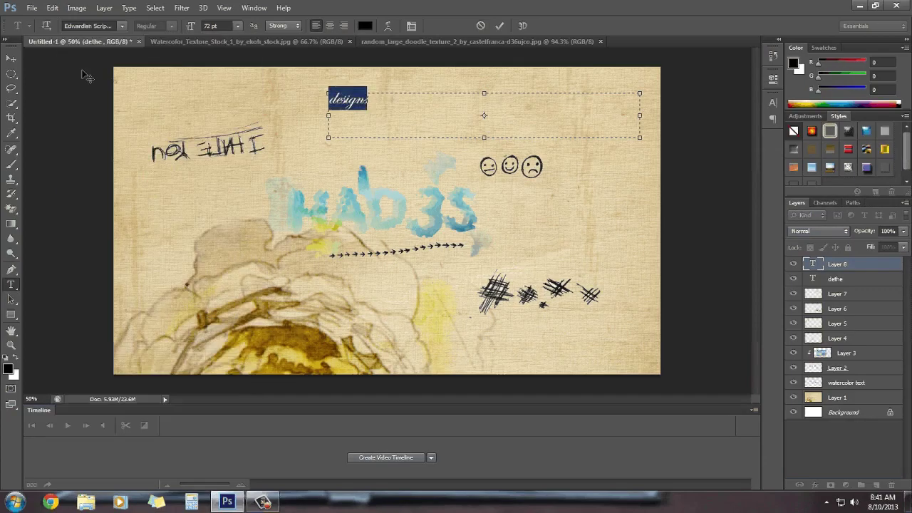
Step: Commit the "designs" text and move it onto the upper edge of the cross-hatch scribbles below and right of HAD3S
{"action": "key", "text": "ctrl+Return"}
{"action": "left_click_drag", "start_coordinate": [365, 109], "coordinate": [226, 119]}
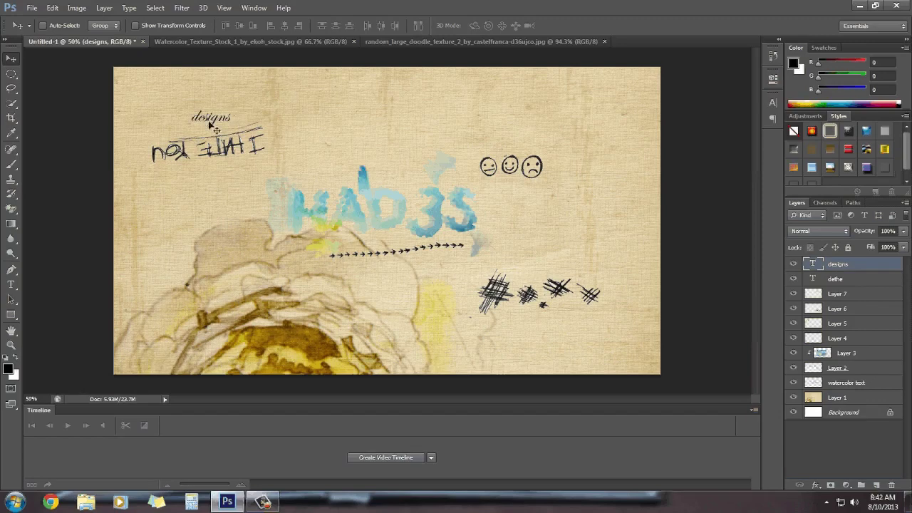
{"action": "left_click_drag", "start_coordinate": [211, 125], "coordinate": [526, 286]}
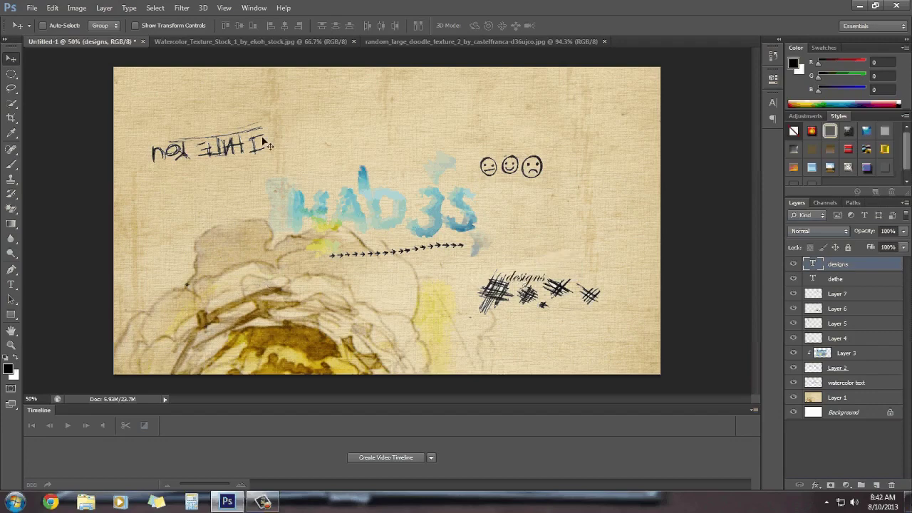
Step: Close the watercolor texture image and select the floral paper layer in the text composition
{"action": "left_click", "coordinate": [275, 42]}
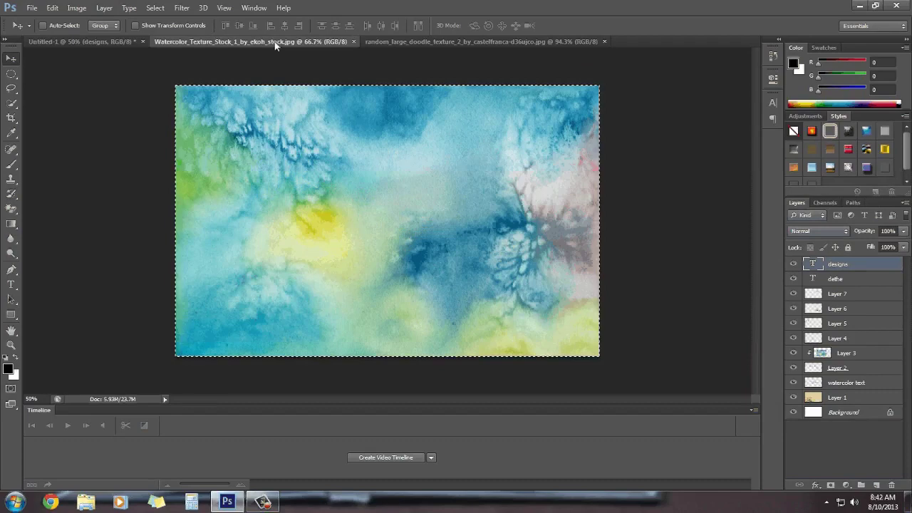
{"action": "left_click", "coordinate": [354, 42]}
{"action": "left_click", "coordinate": [798, 398]}
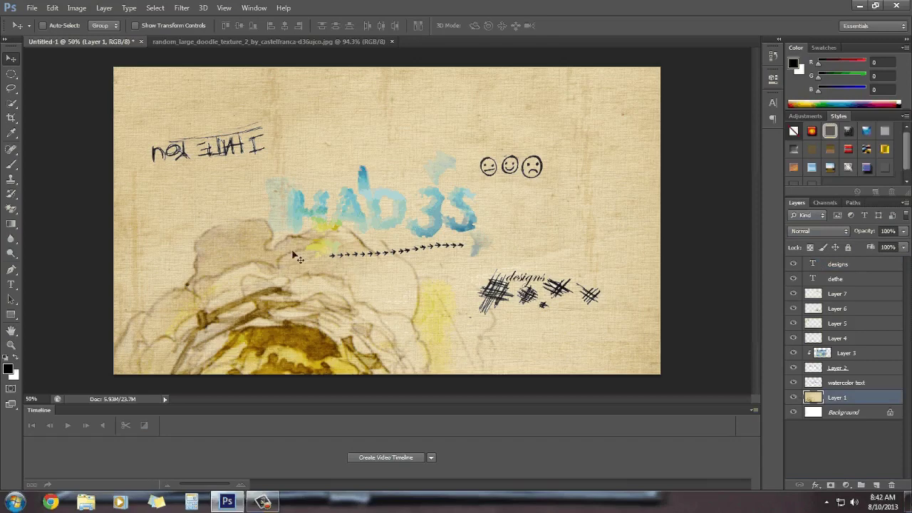
{"action": "left_click", "coordinate": [263, 503]}
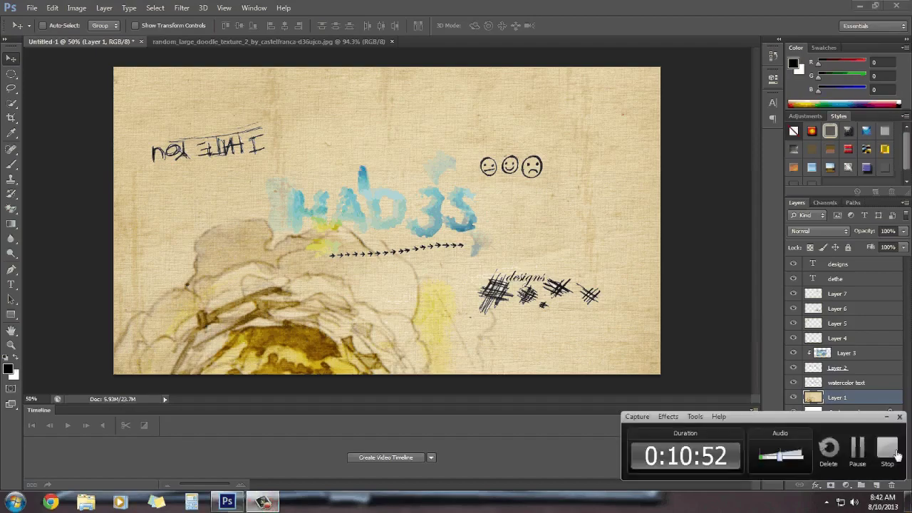